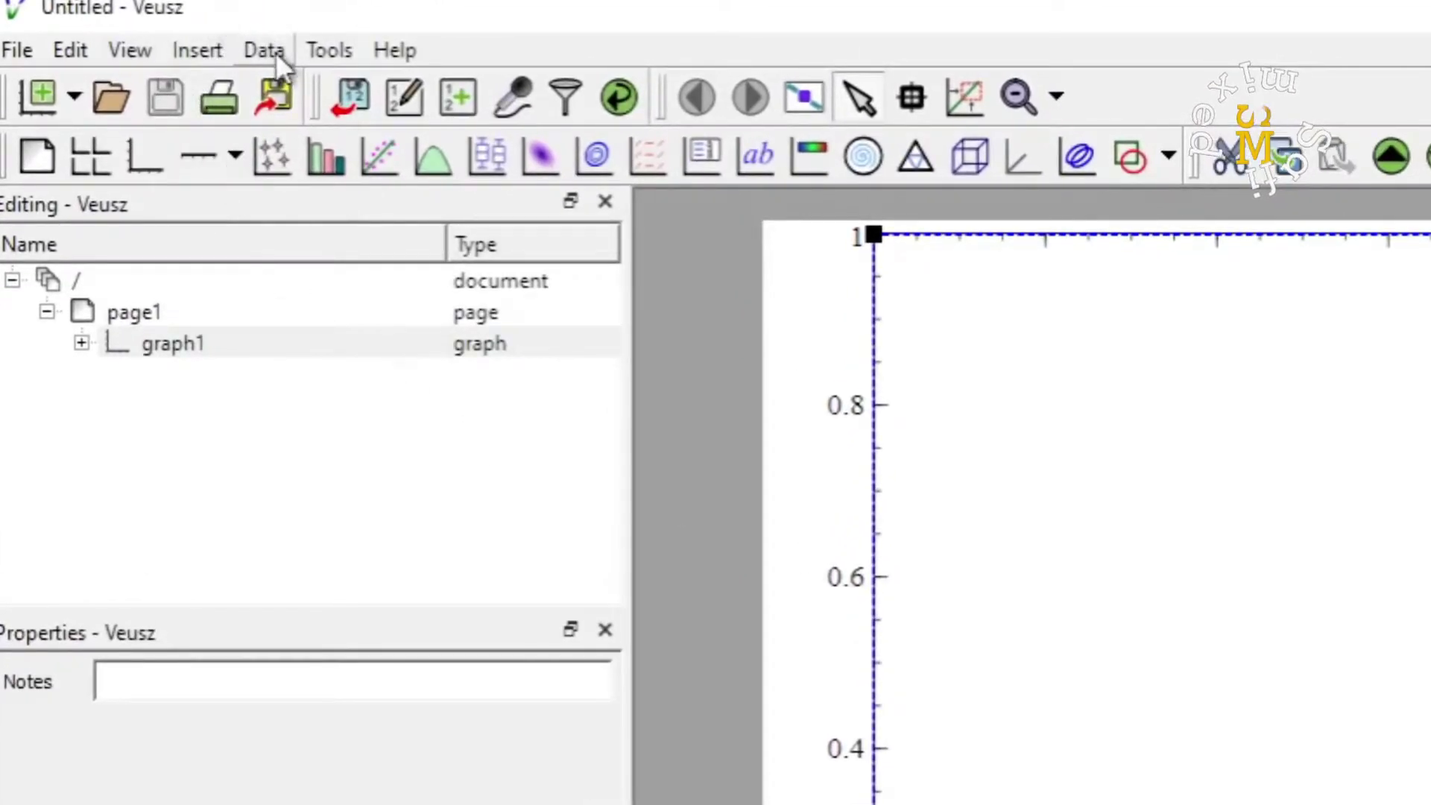
Create a new numerical dataset in the dataset editor, starting with the value 0
left_click(275, 54)
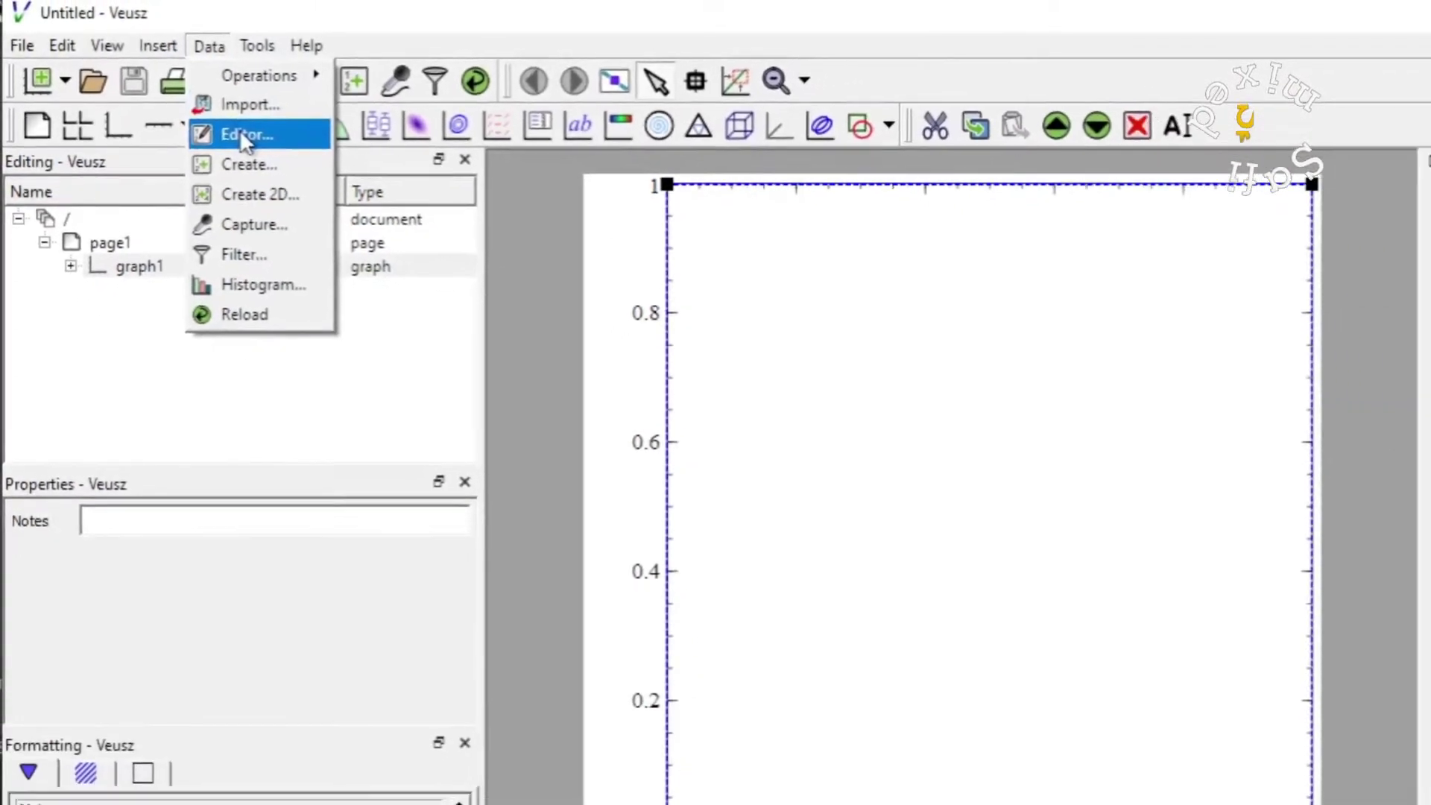
left_click(307, 167)
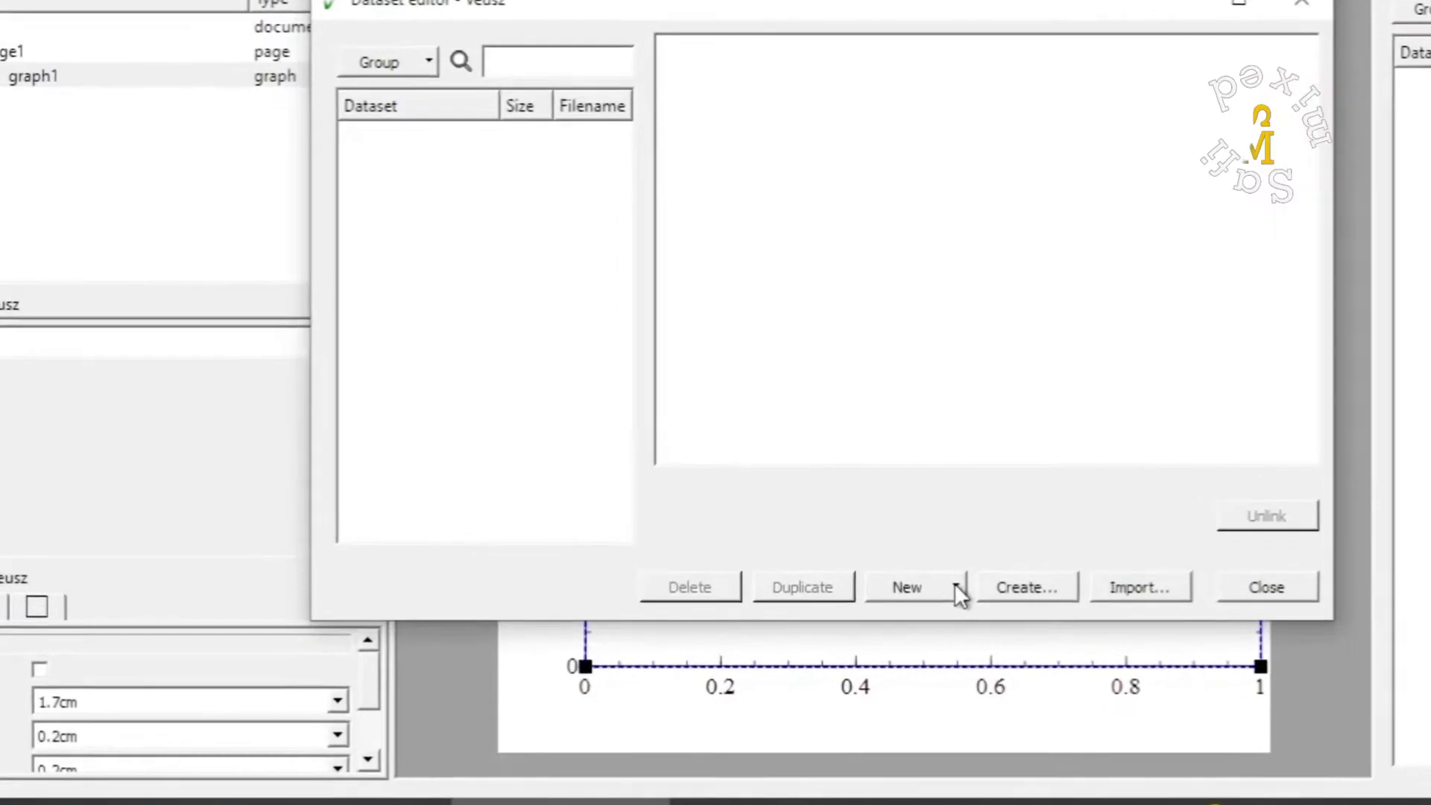
left_click(958, 590)
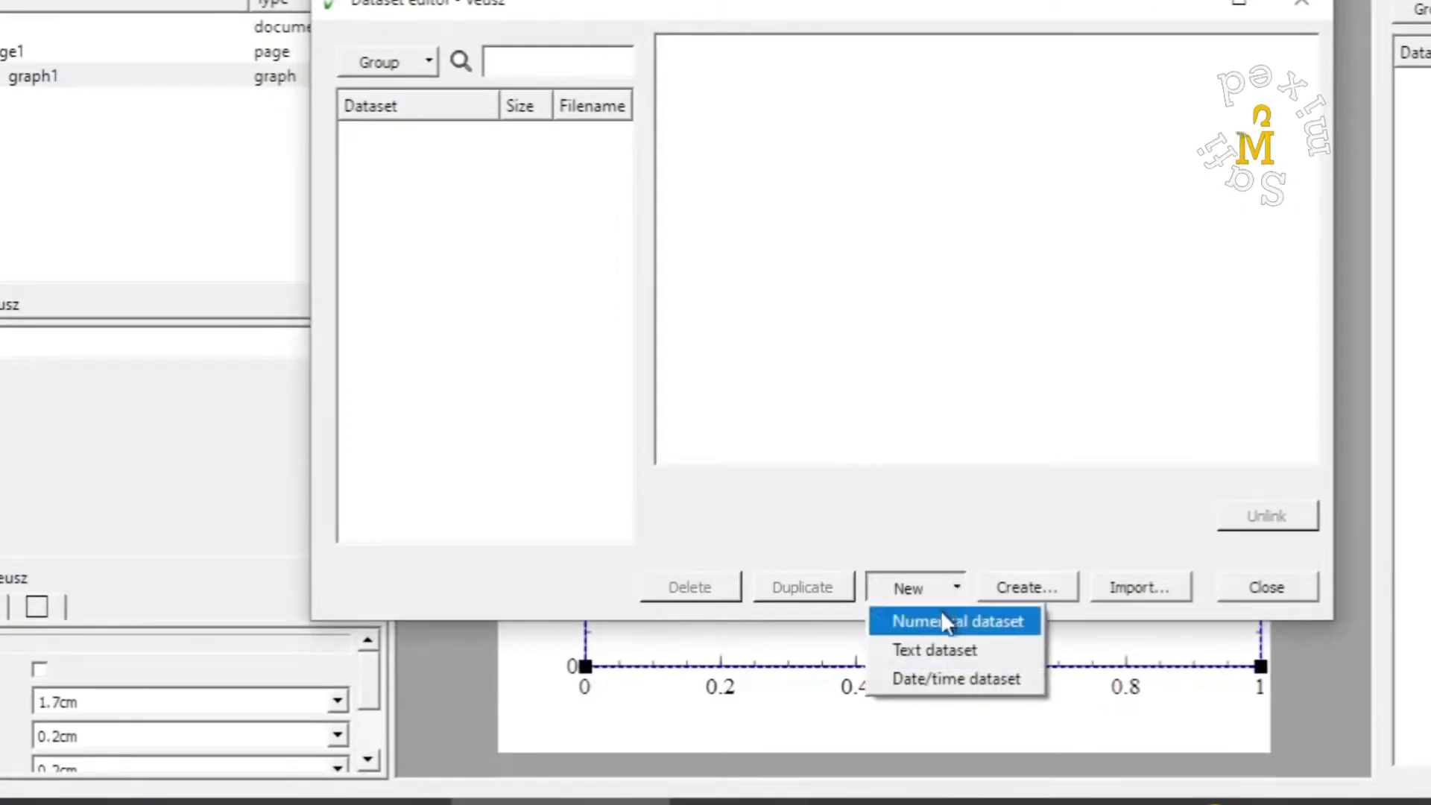
left_click(947, 622)
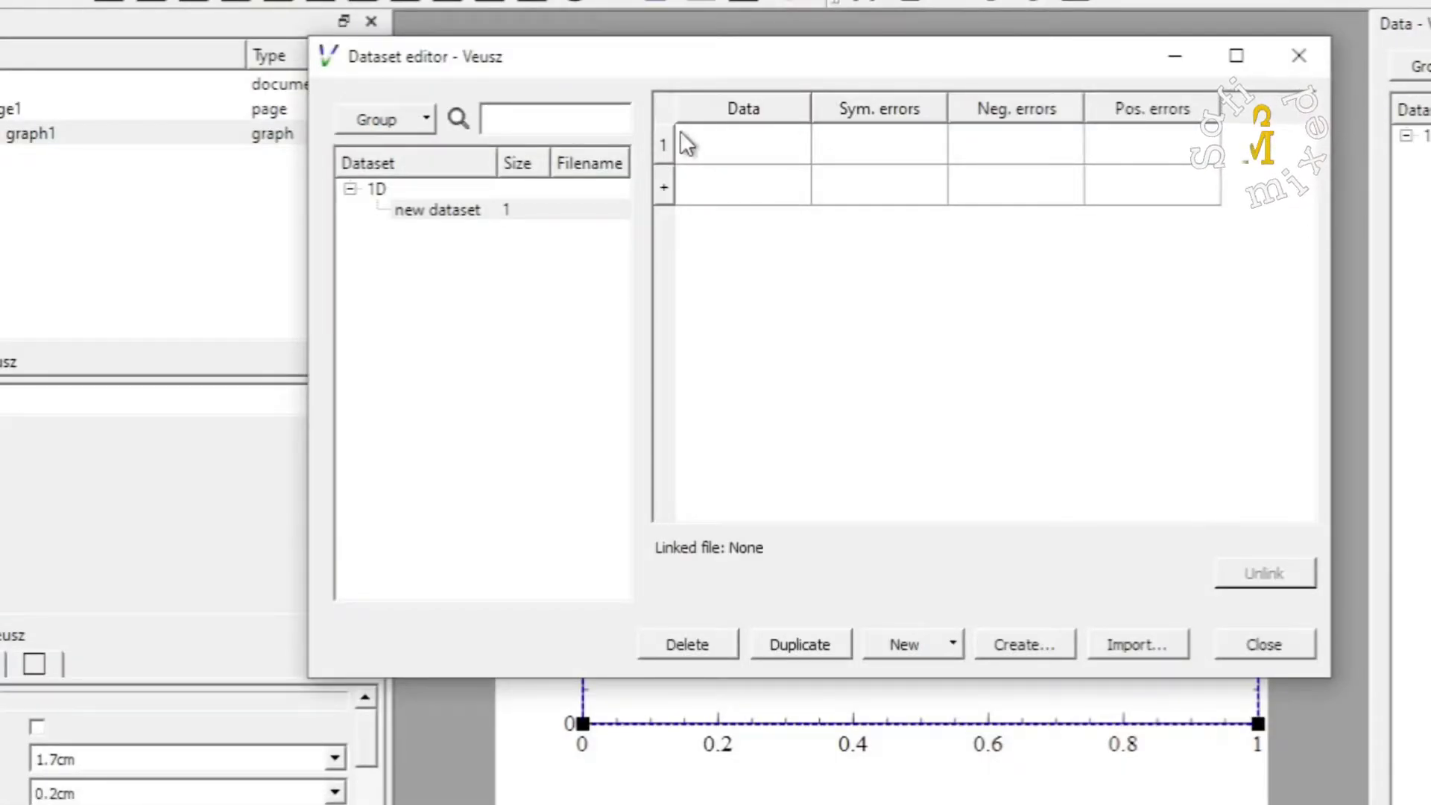
type("0")
Enter 0.5, 1, 1.5 and 2 as the dataset's second to fifth values
left_click(703, 187)
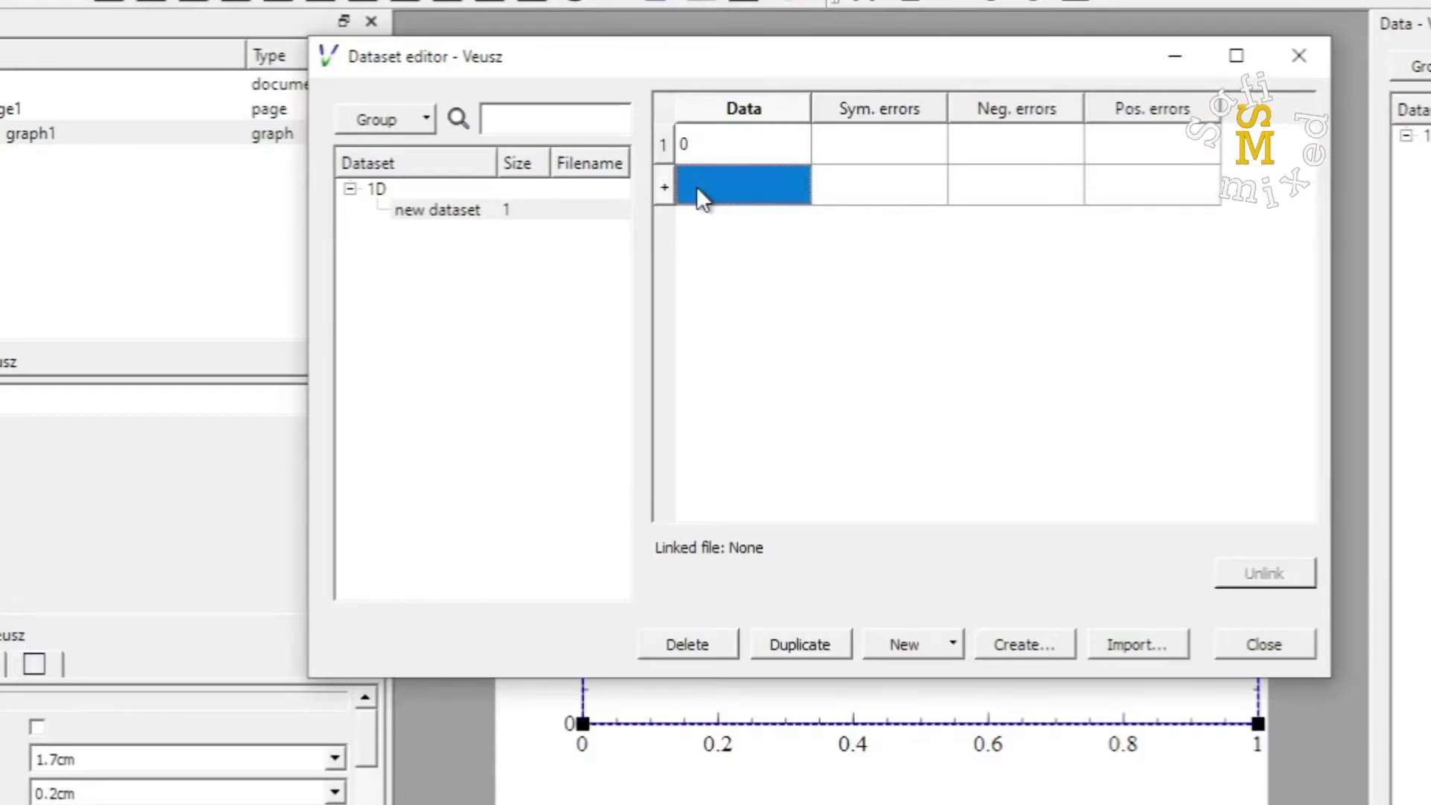
type("0.5")
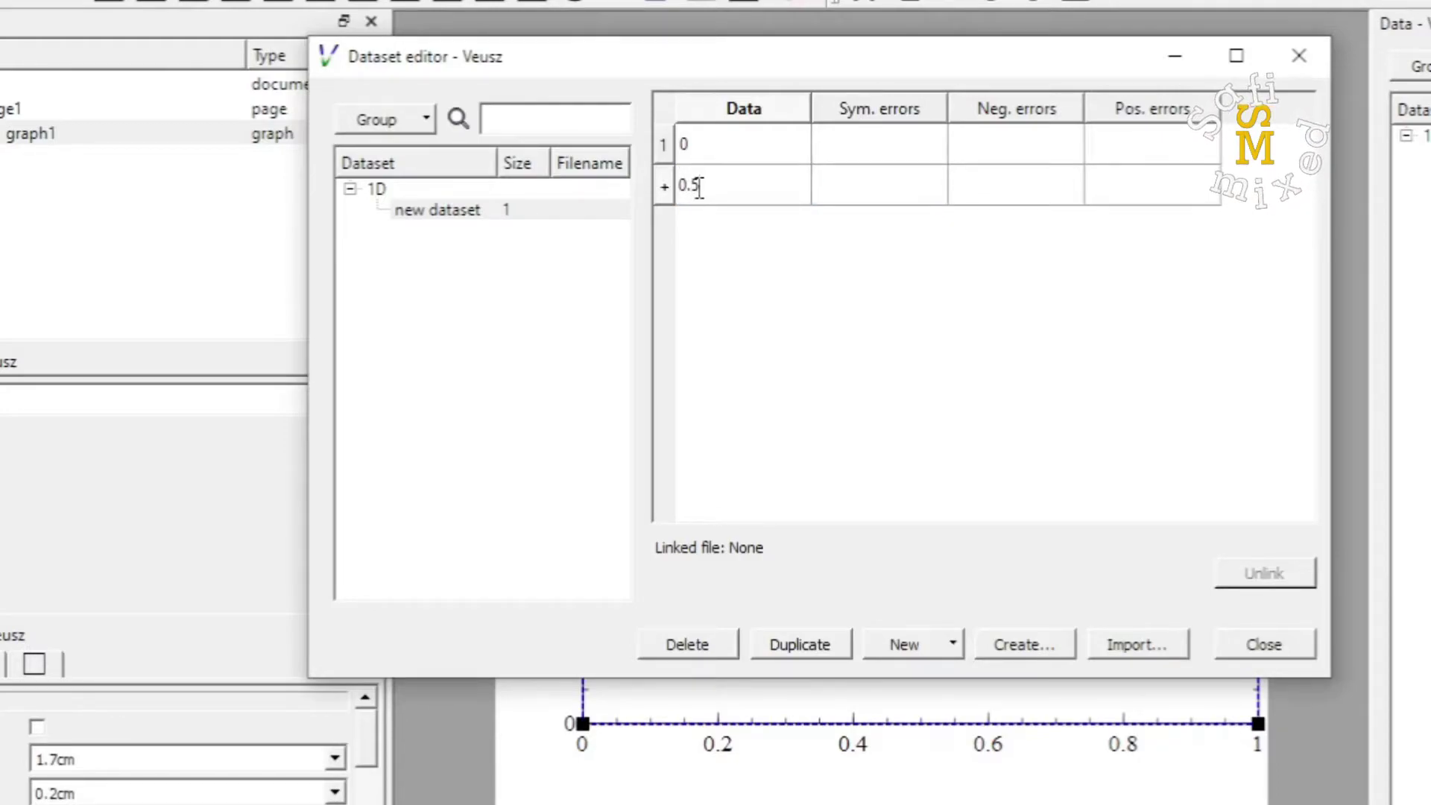
left_click(662, 190)
left_click(663, 227)
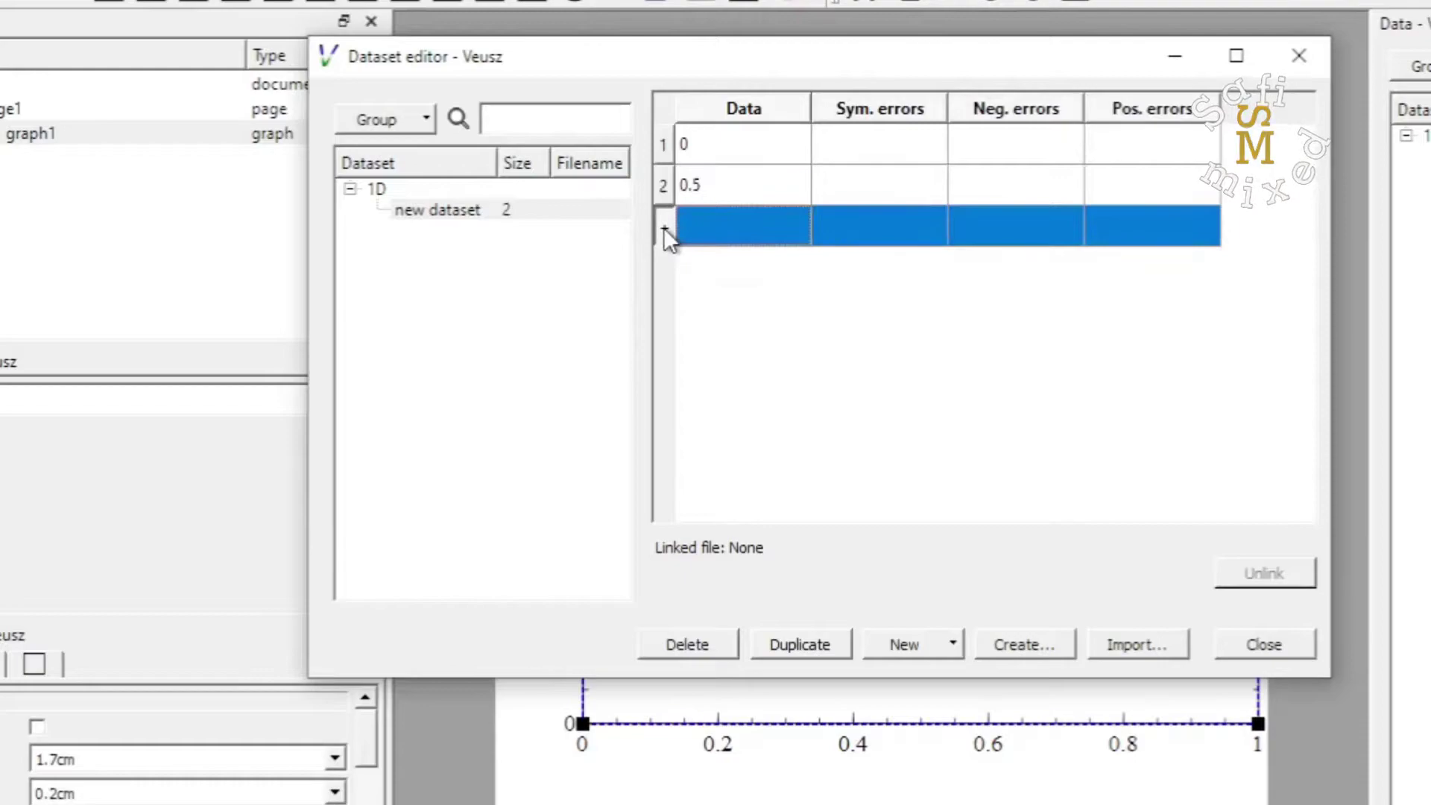
left_click(701, 226)
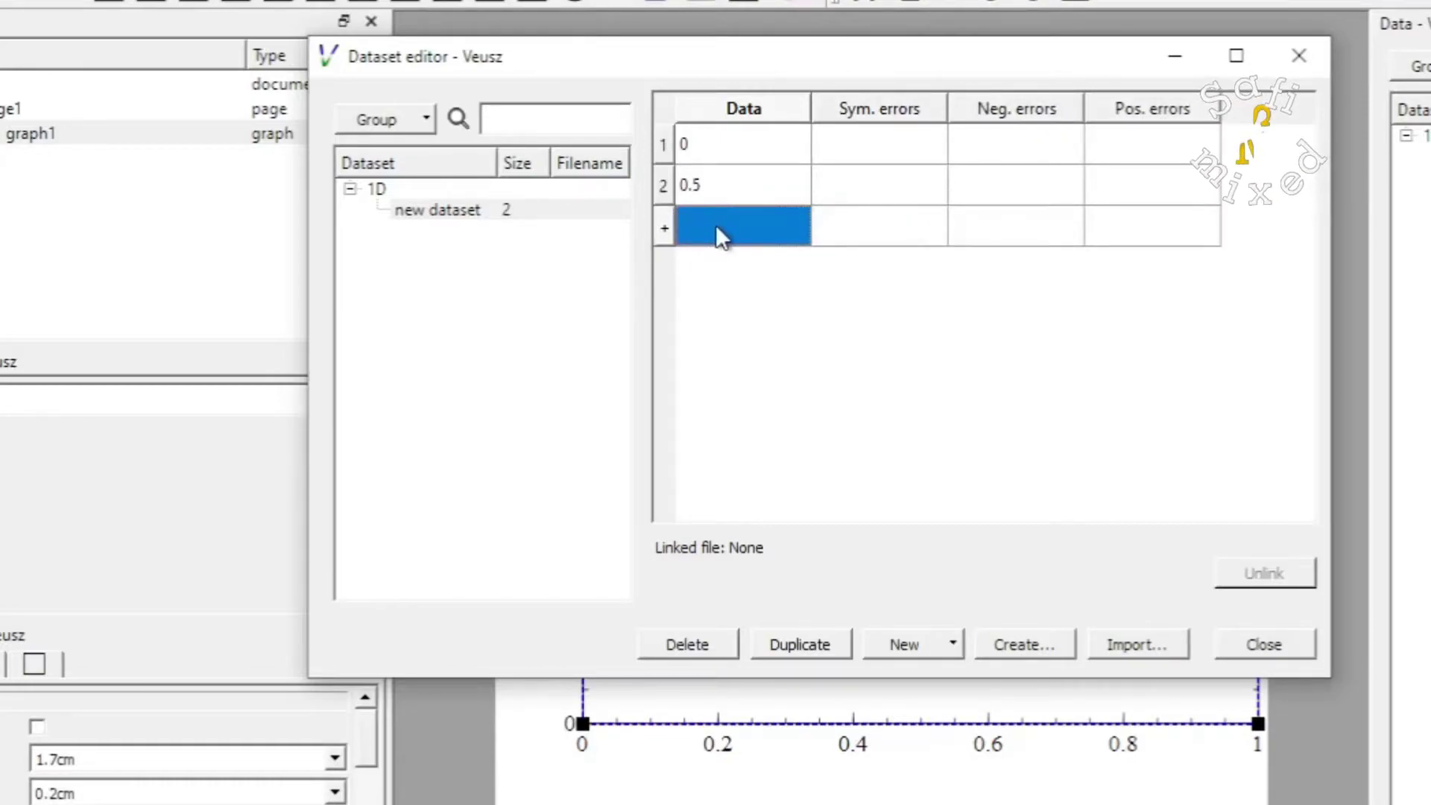
type("1")
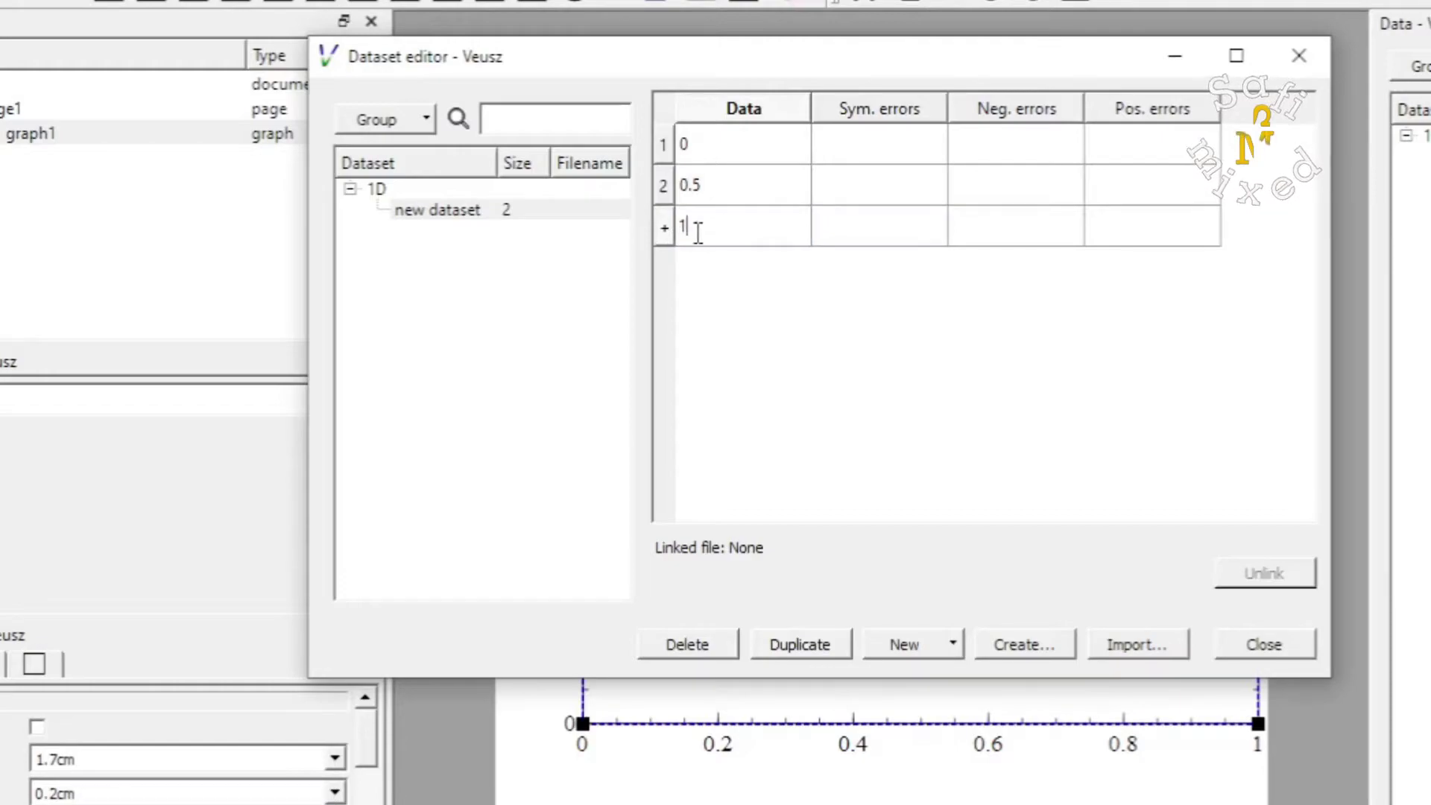
left_click(662, 228)
left_click(706, 269)
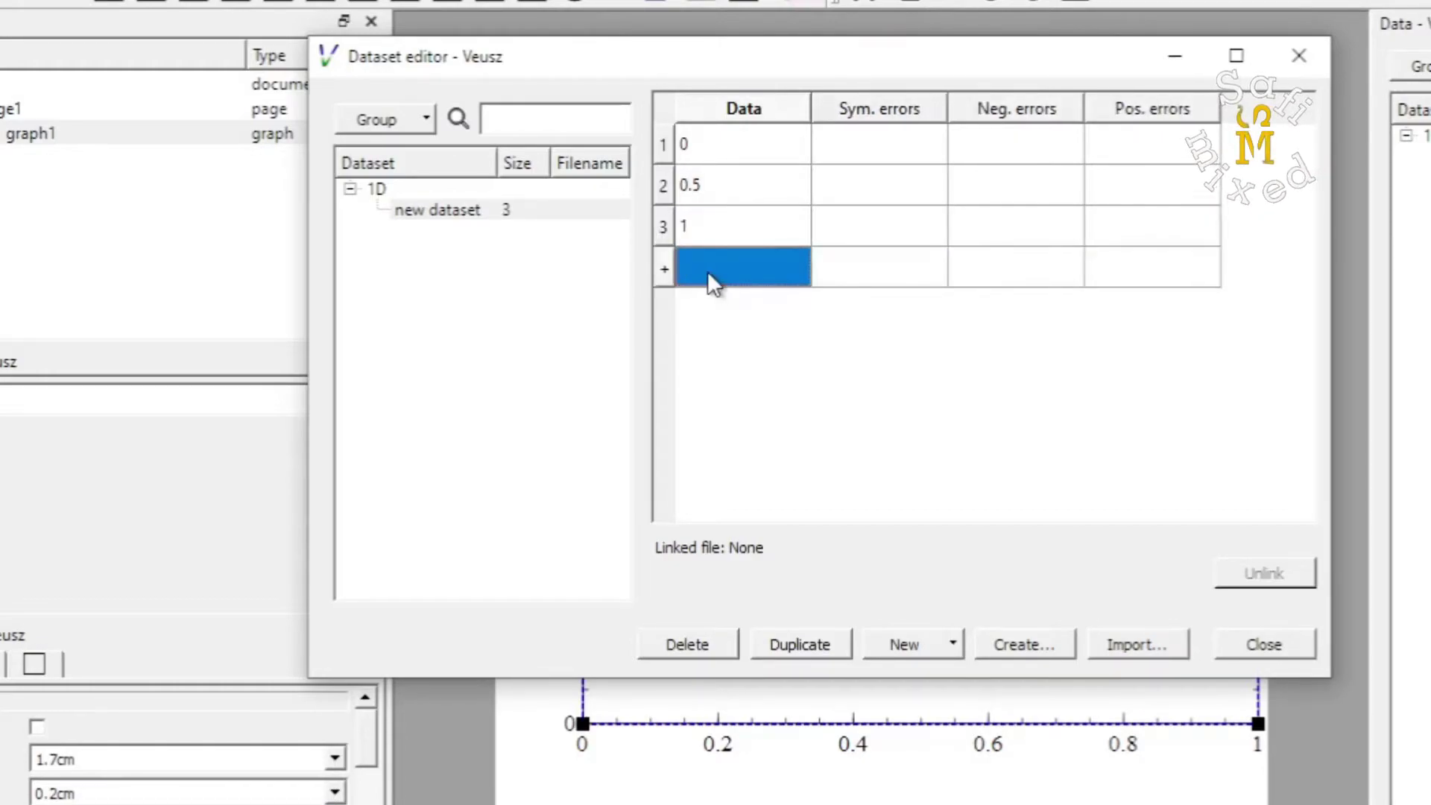
type("1.5")
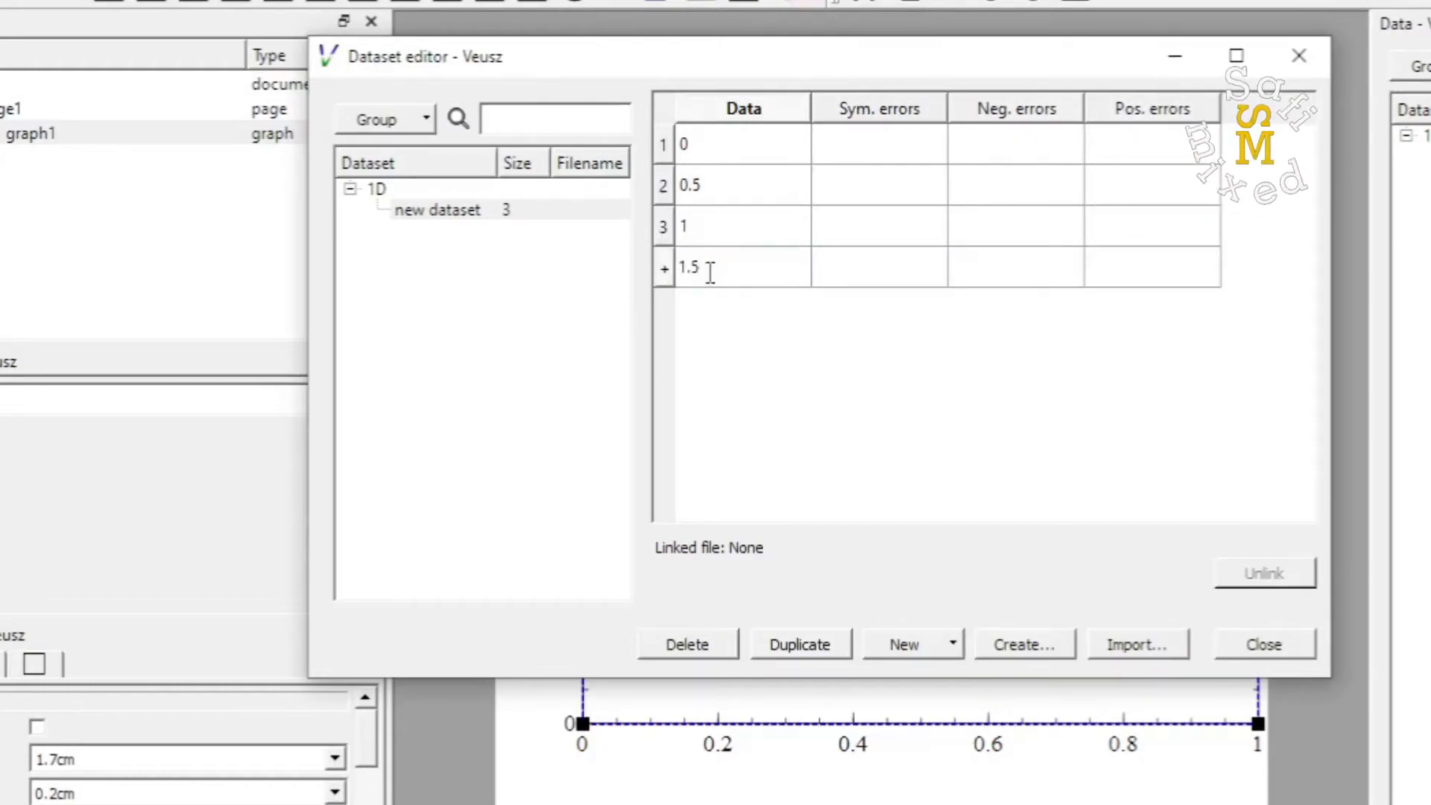
left_click(662, 272)
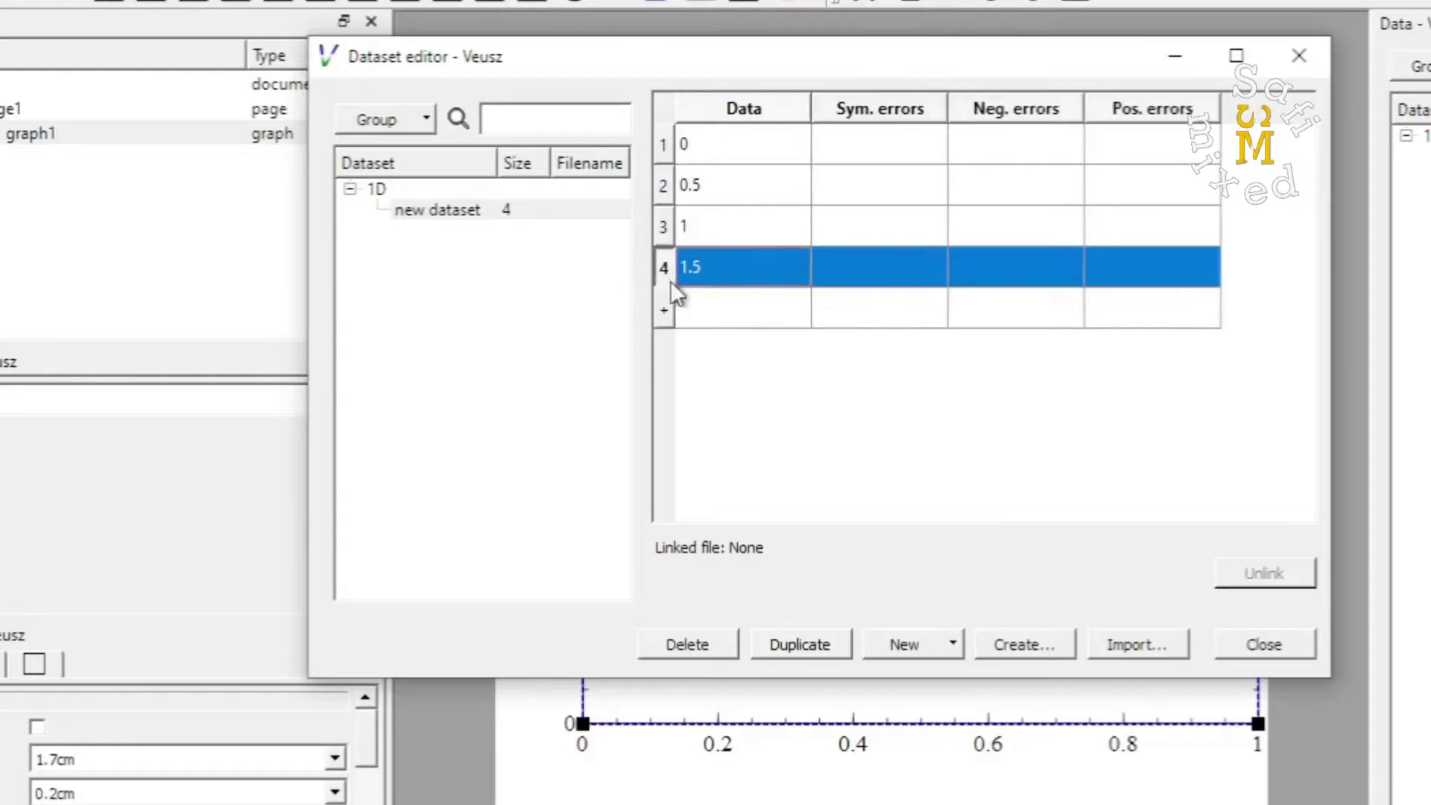
left_click(707, 308)
type("2")
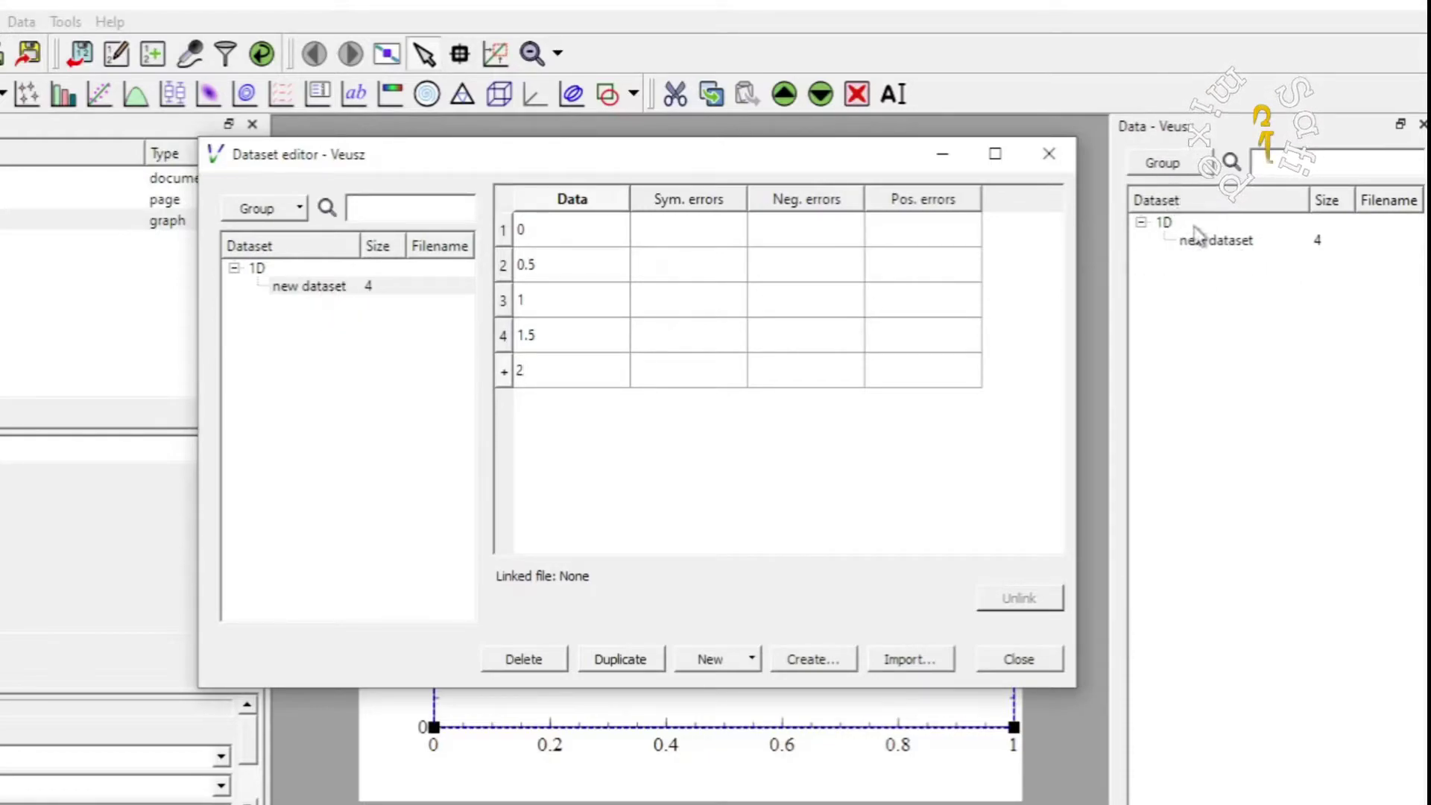
Create 'new dataset 1' and enter the squared values 0, 0.25, 1, 2.25 and 4
left_click(754, 659)
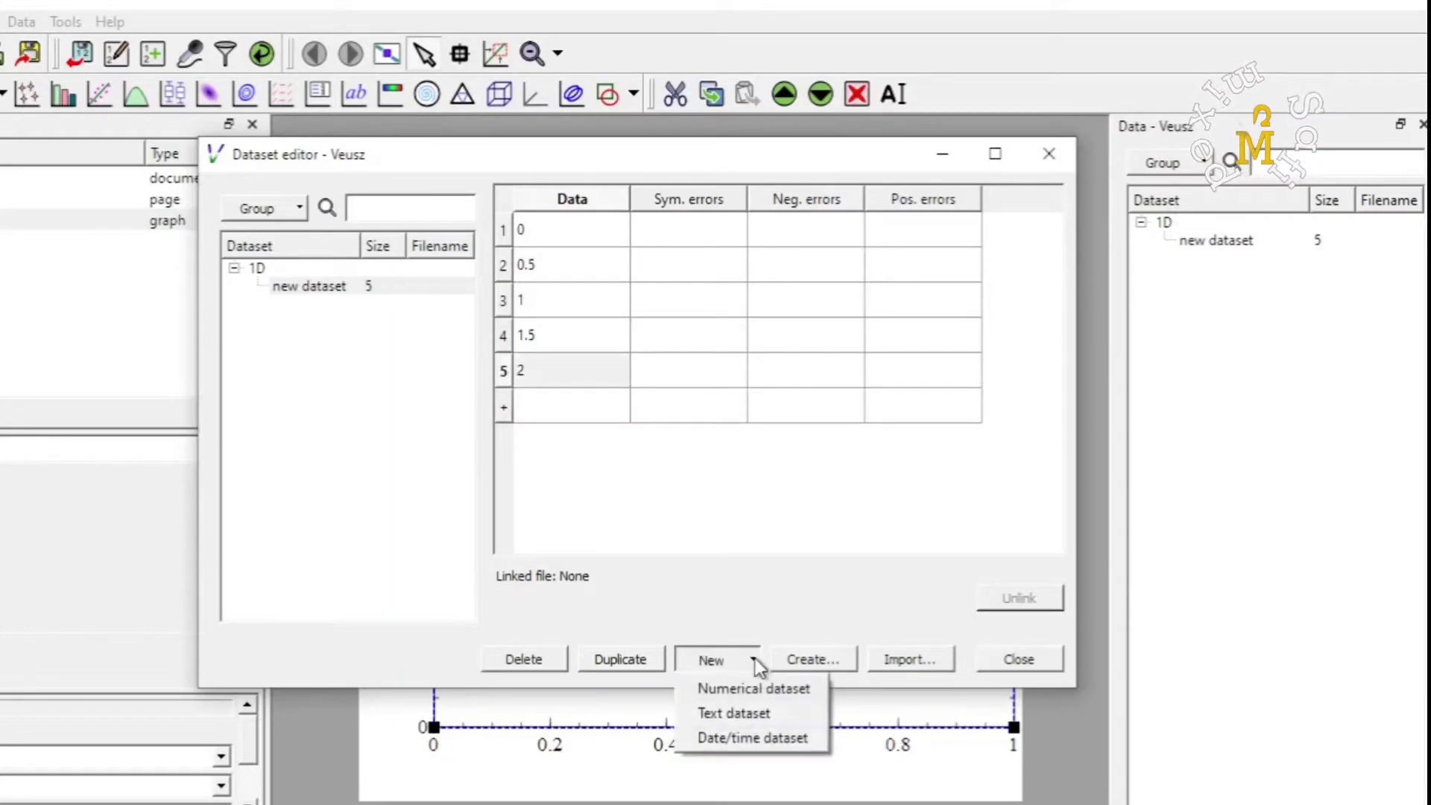
left_click(742, 689)
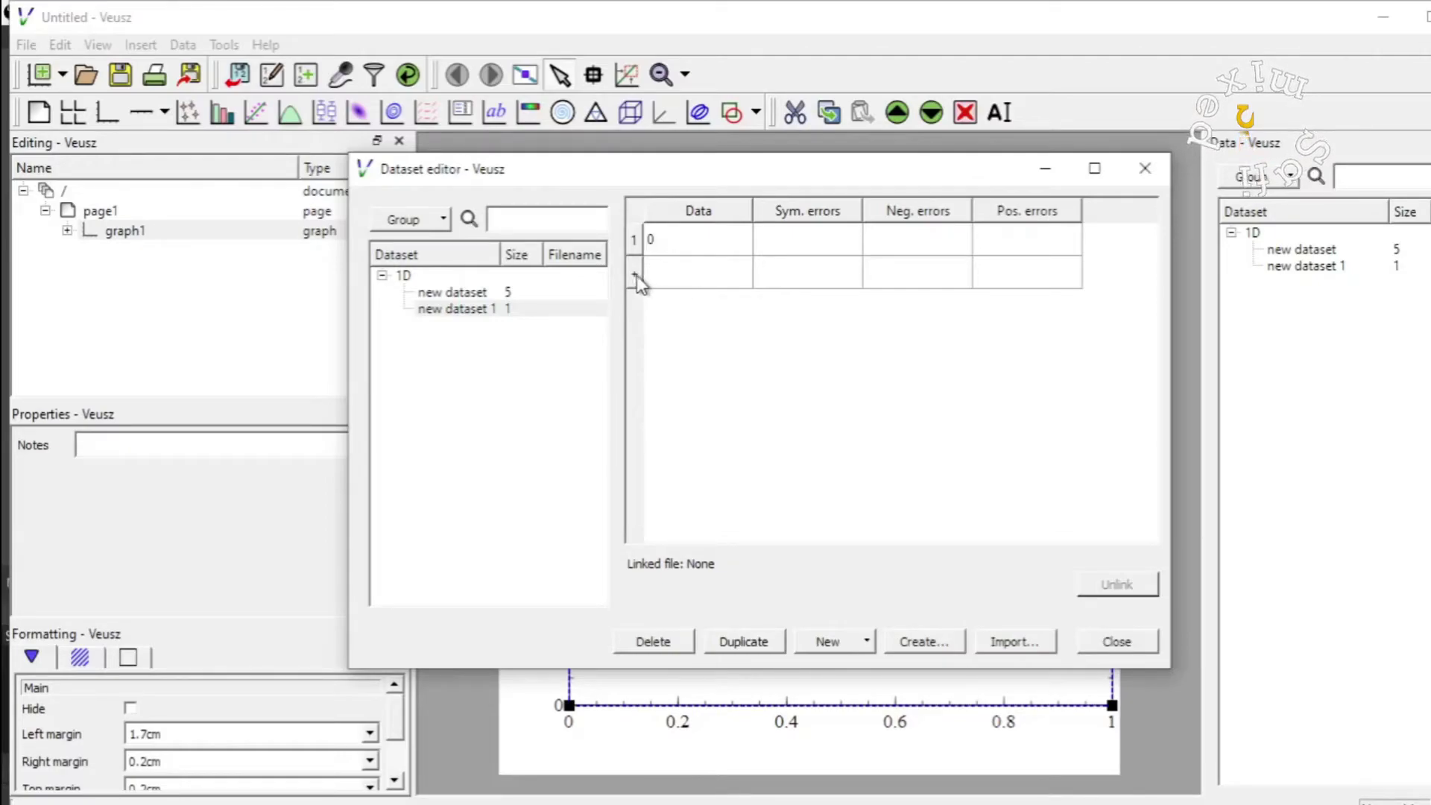
left_click(635, 277)
left_click(675, 280)
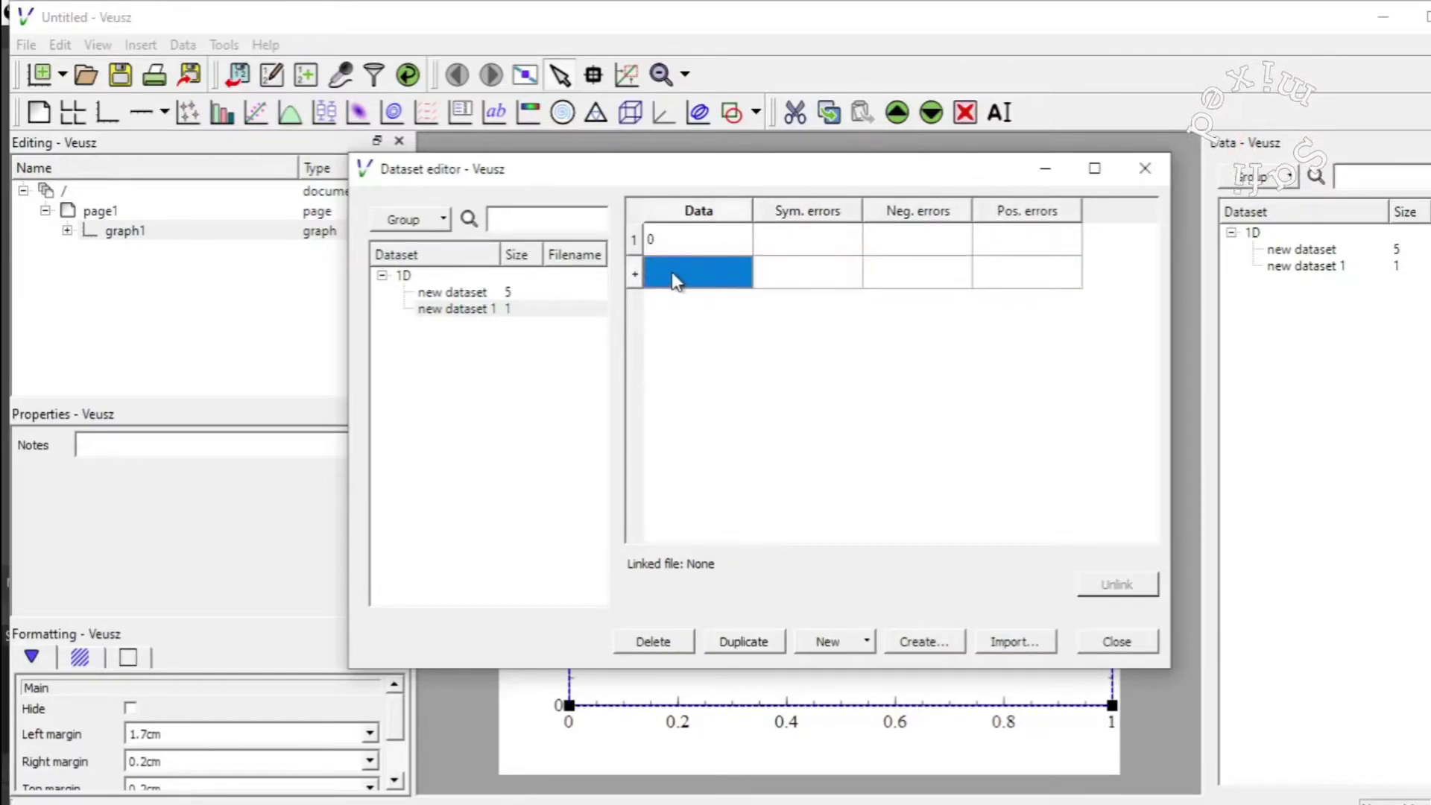
type("0.25")
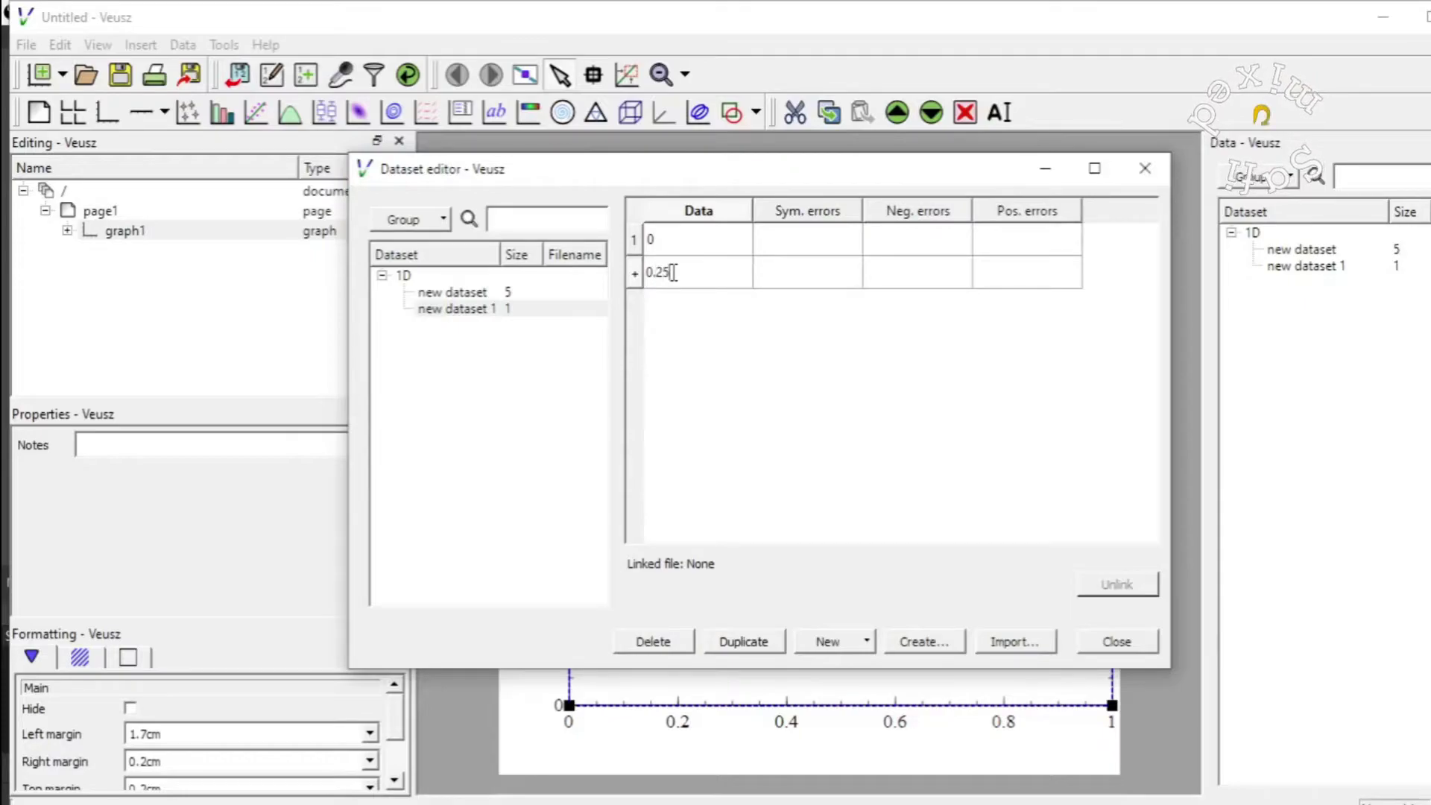
left_click(635, 278)
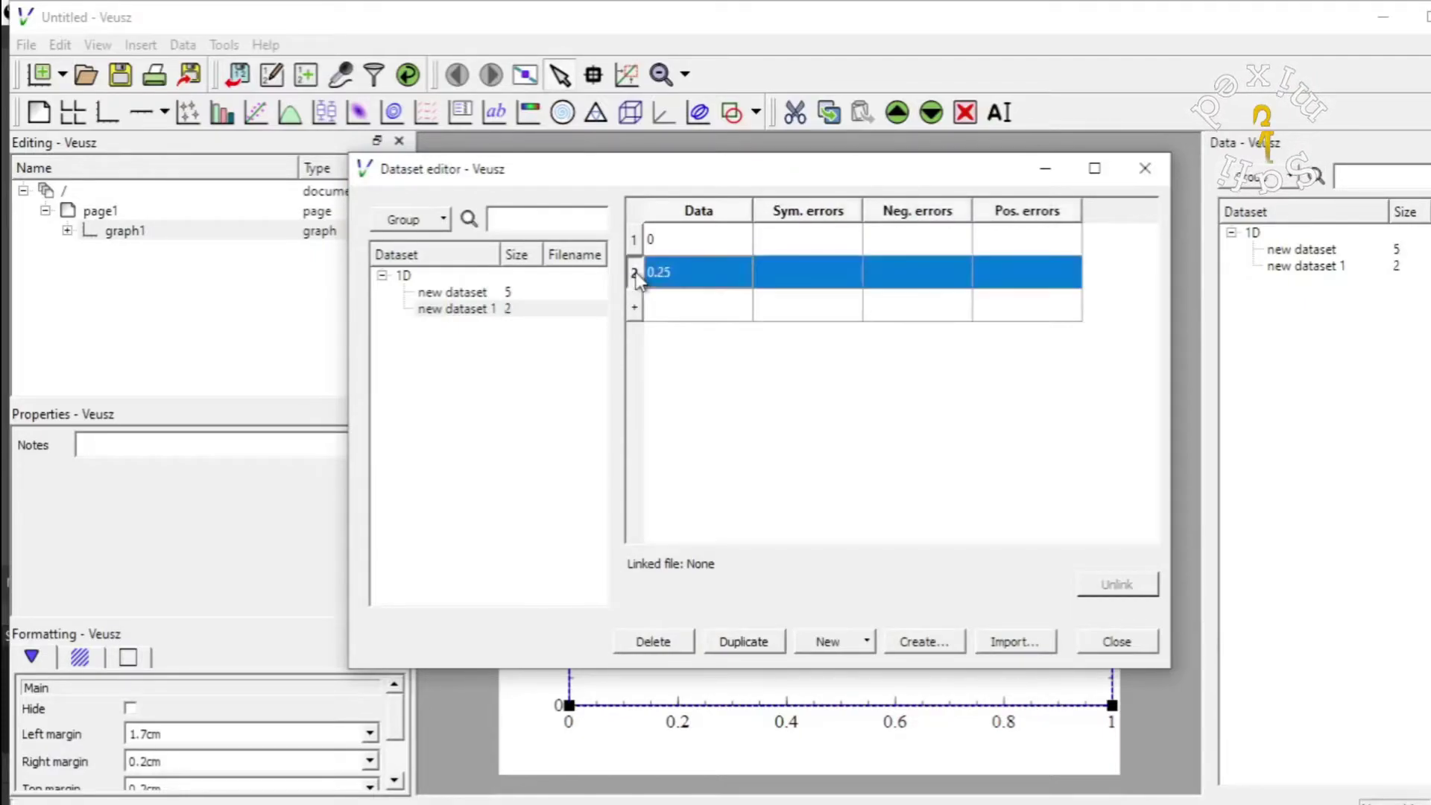
left_click(662, 314)
type("1")
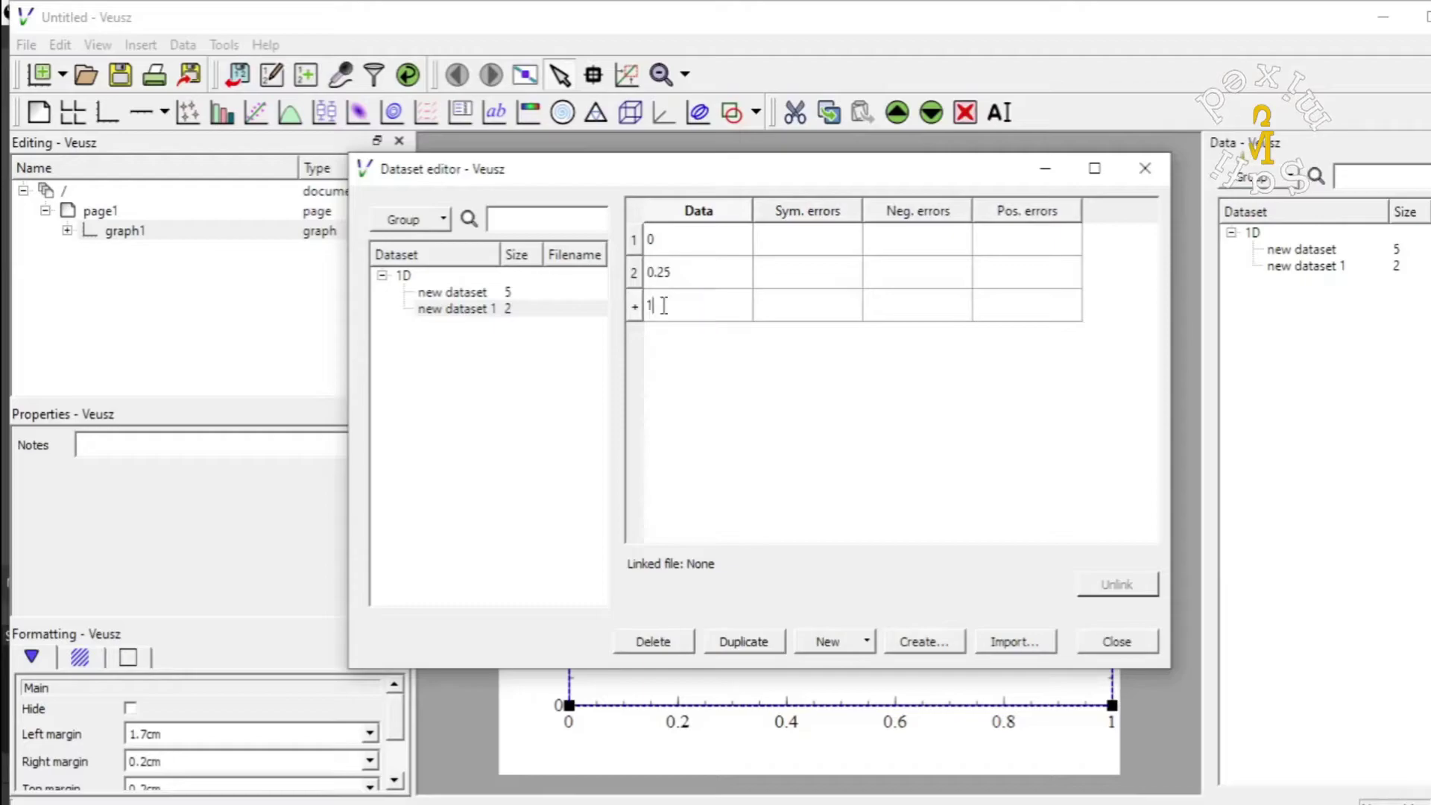
left_click(671, 344)
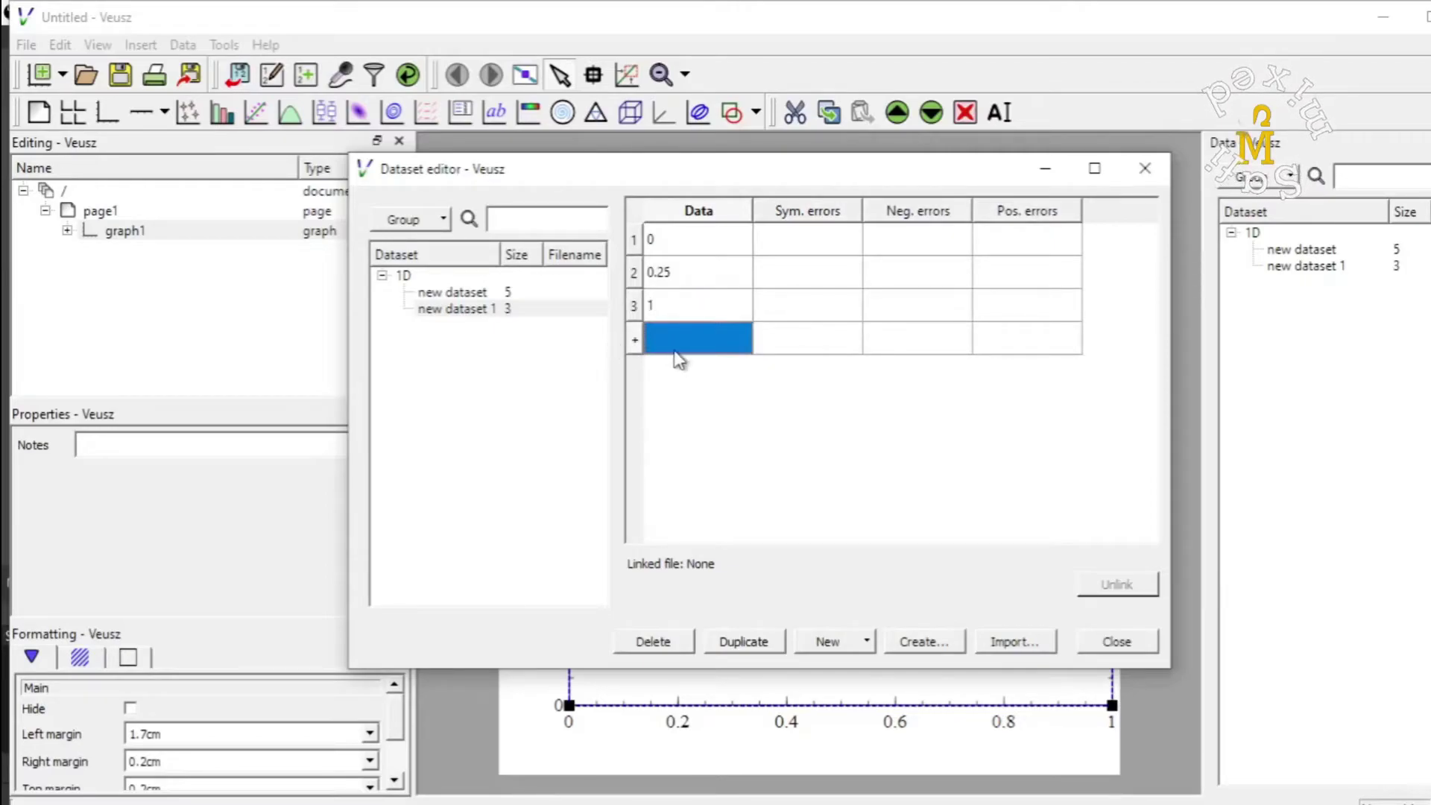
type("2.25")
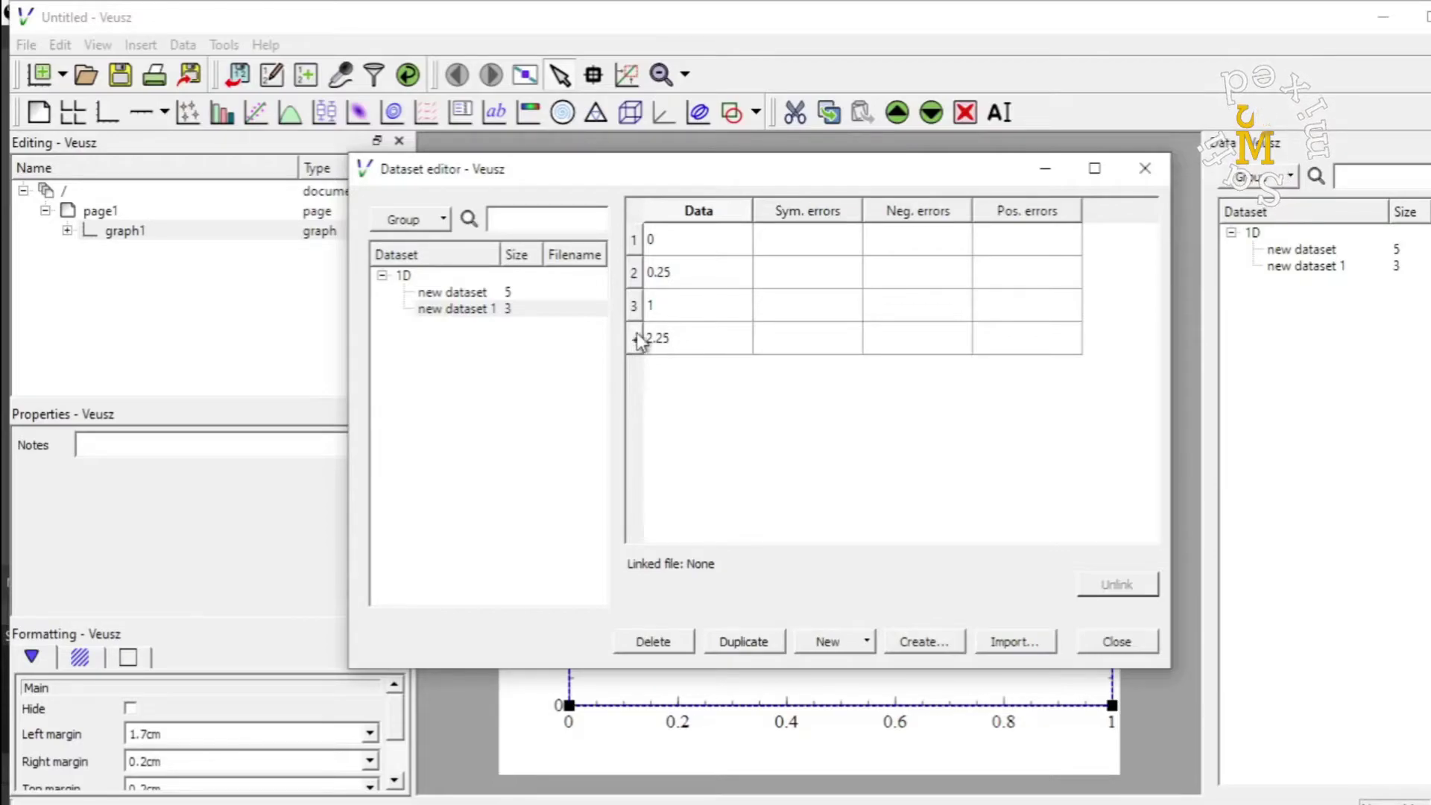
left_click(633, 338)
left_click(667, 374)
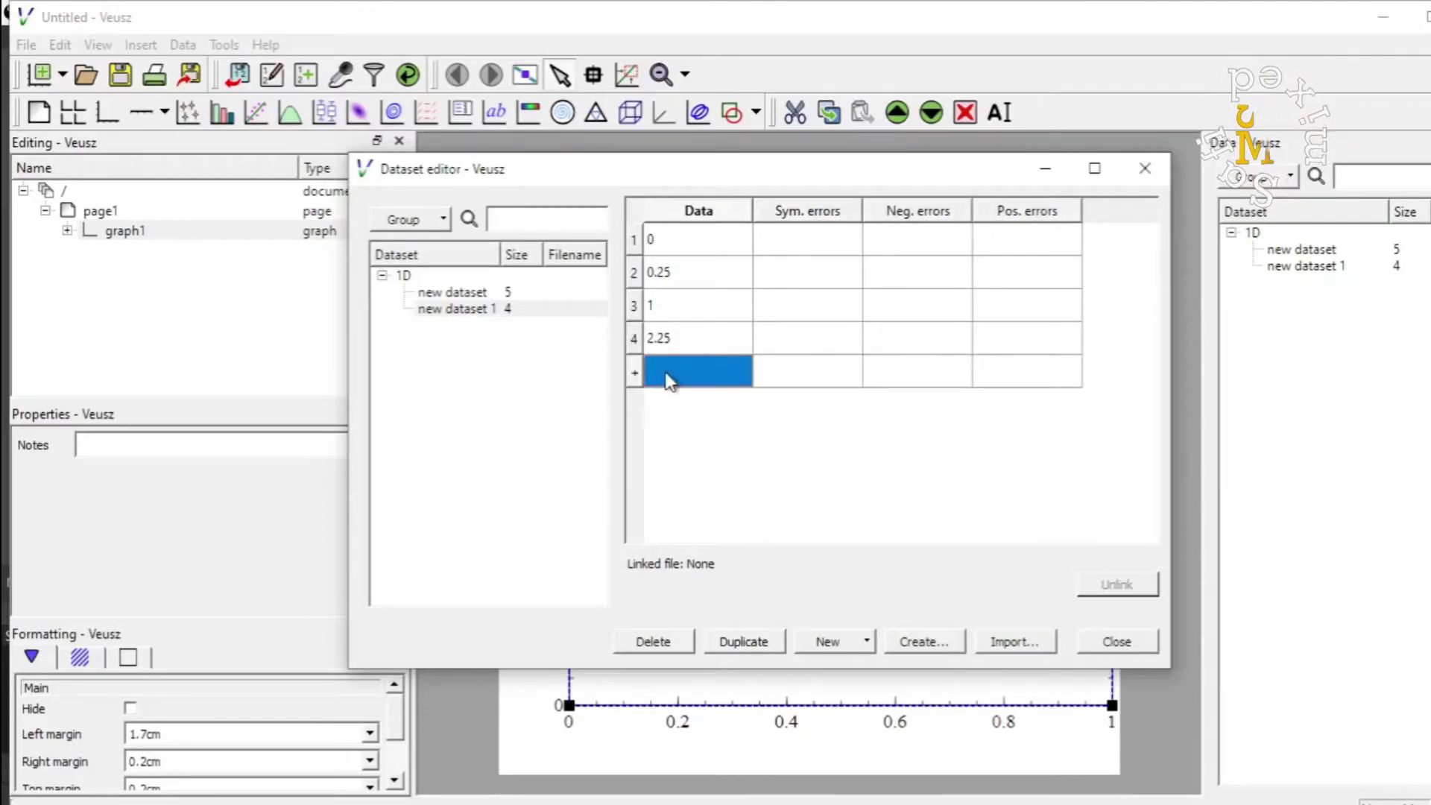
type("4")
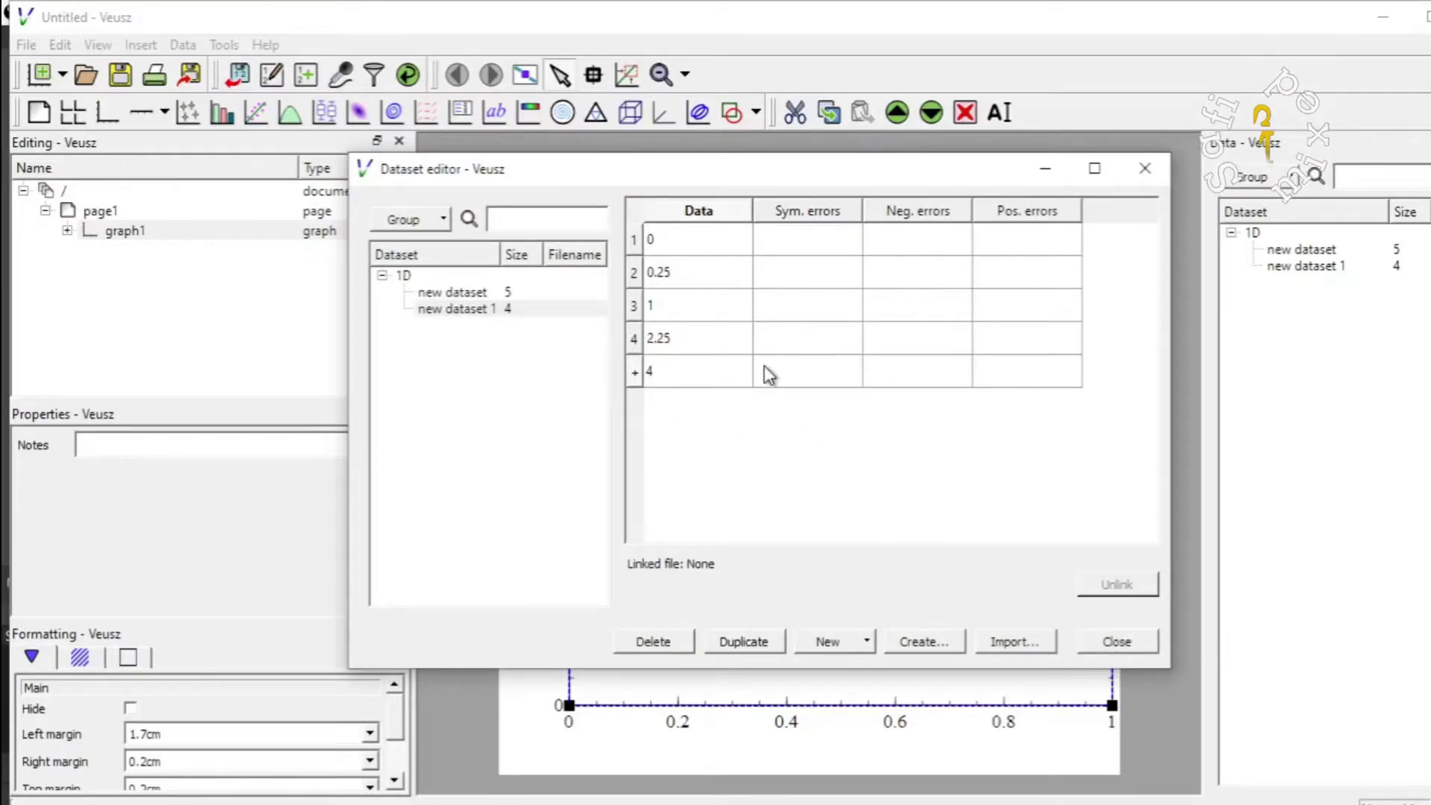
Close the dataset editor and label graph1's x axis 'x'
left_click(1117, 644)
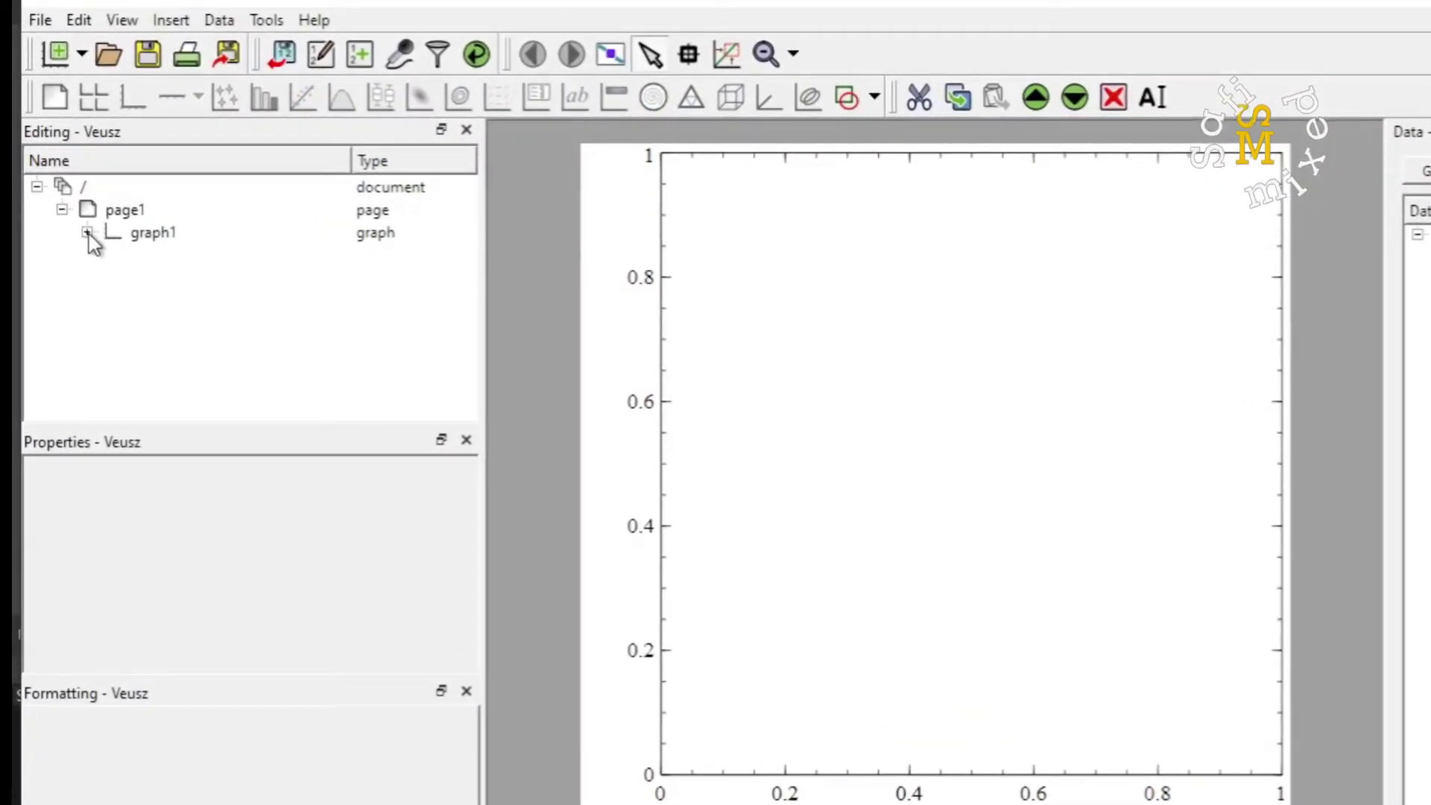
left_click(88, 234)
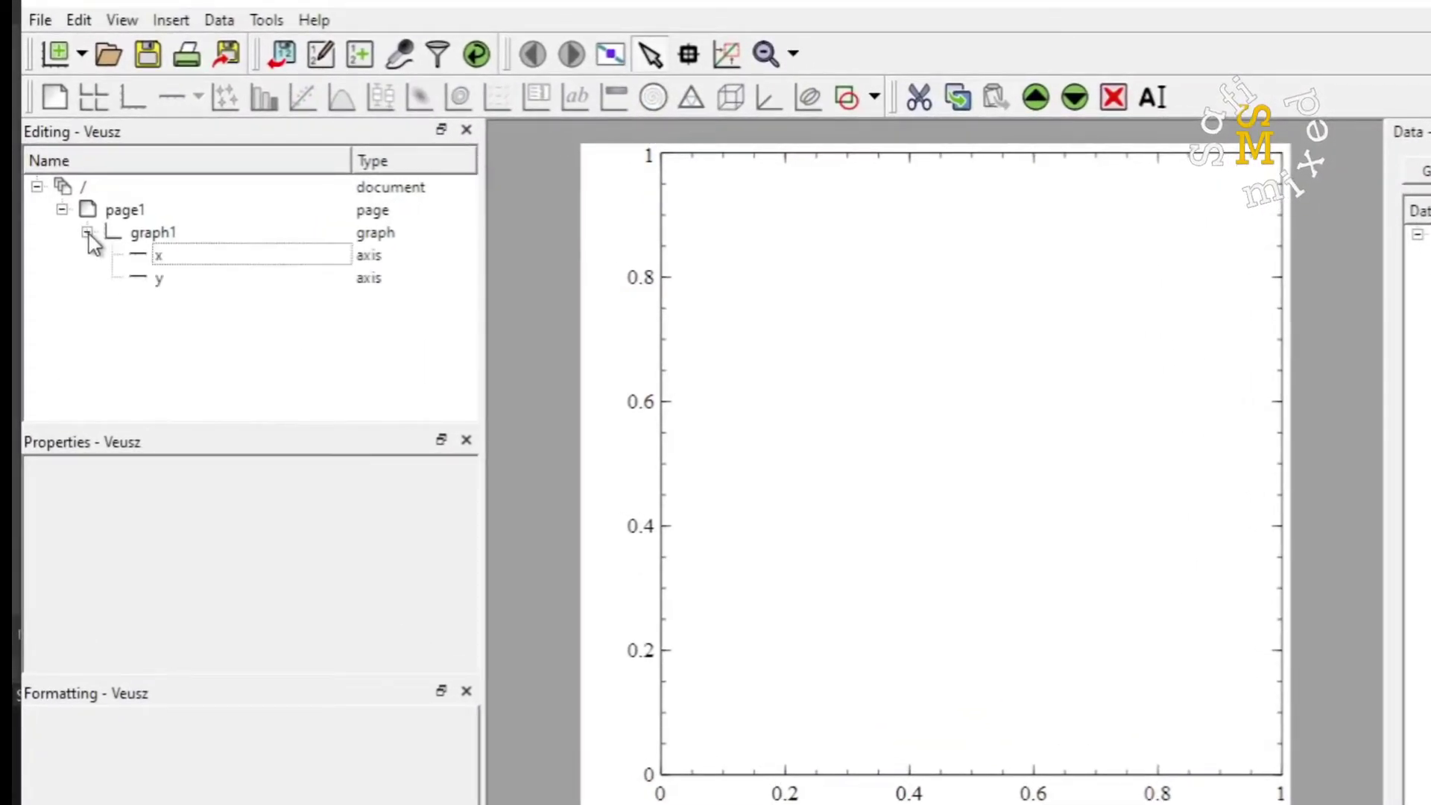
left_click(174, 264)
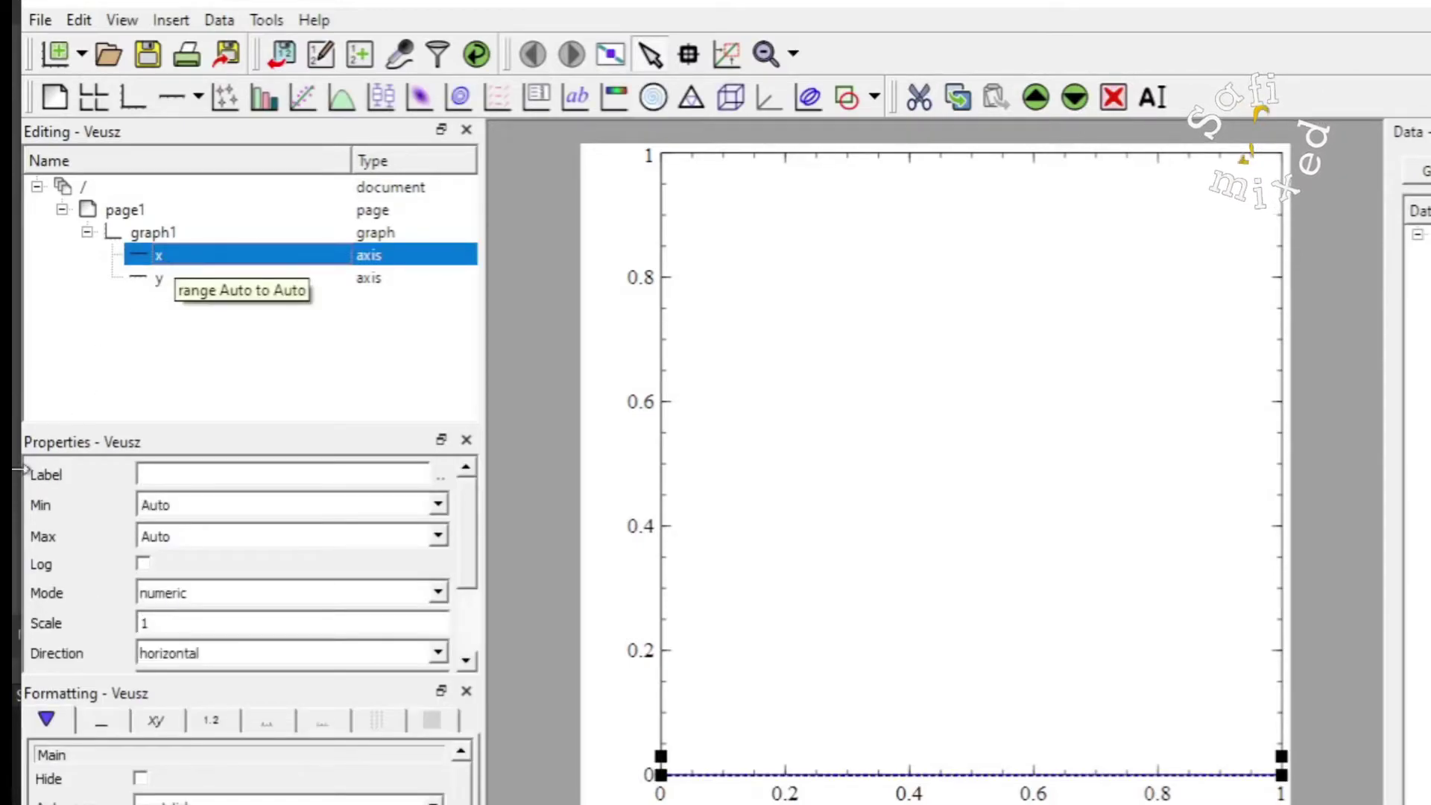
left_click(185, 479)
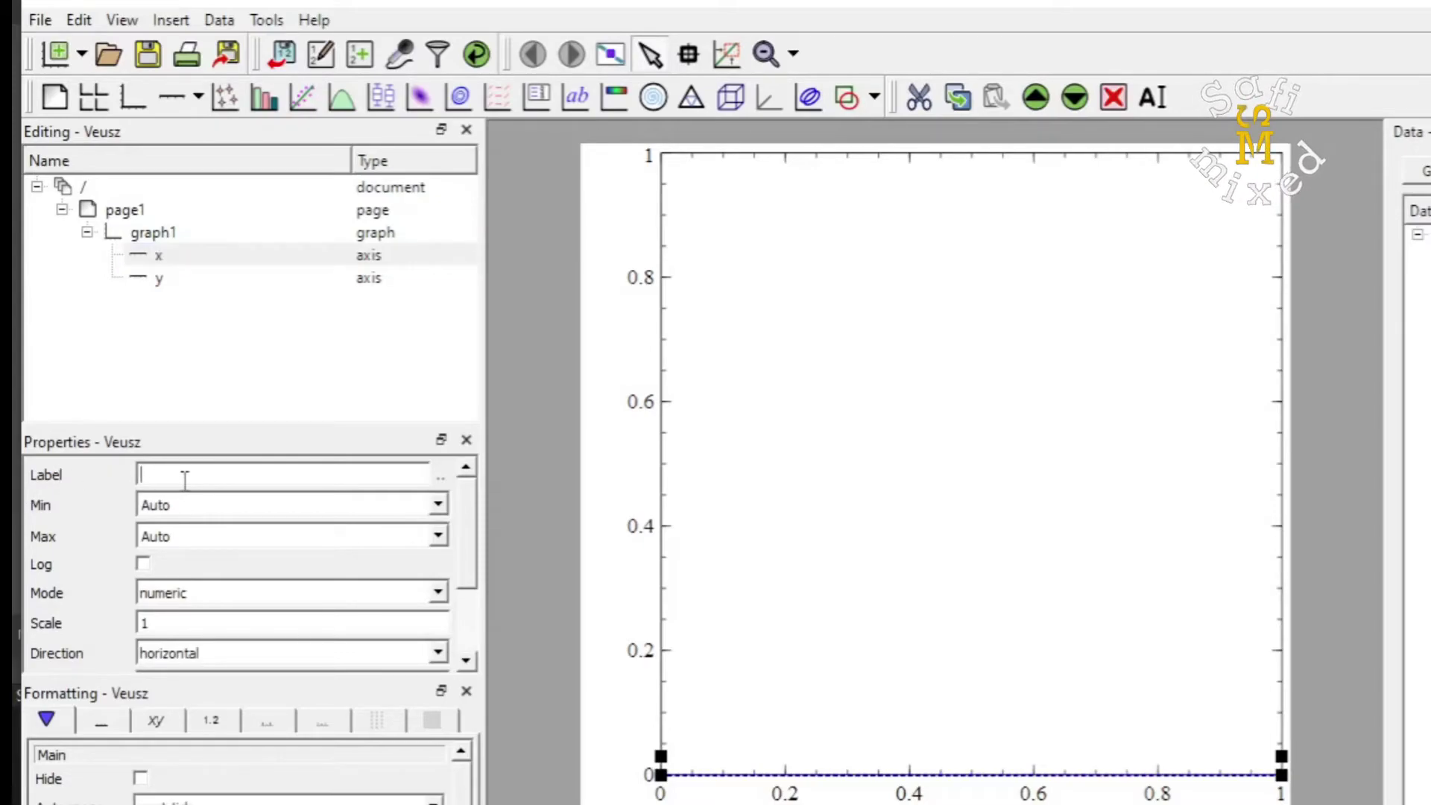
type("x")
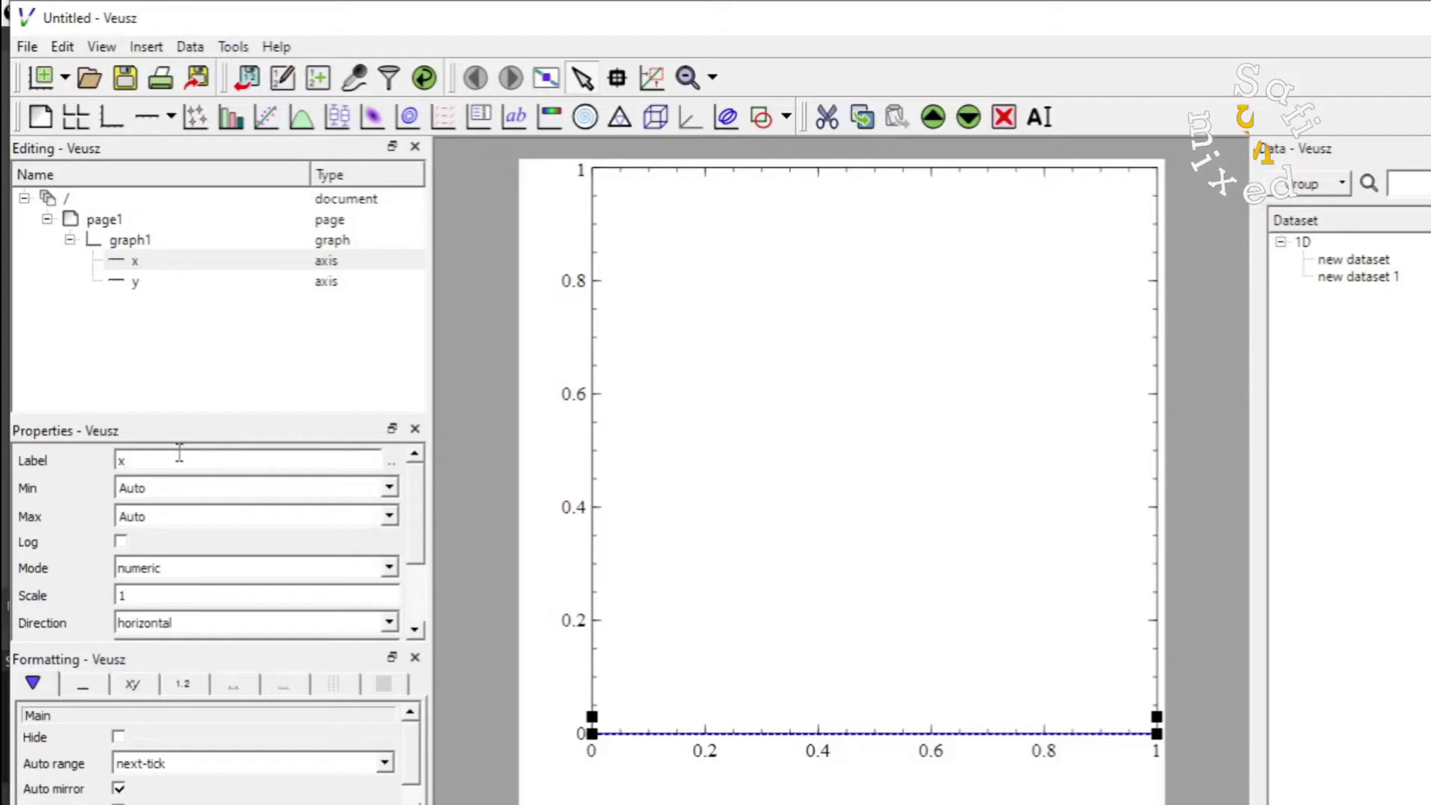
key("Return")
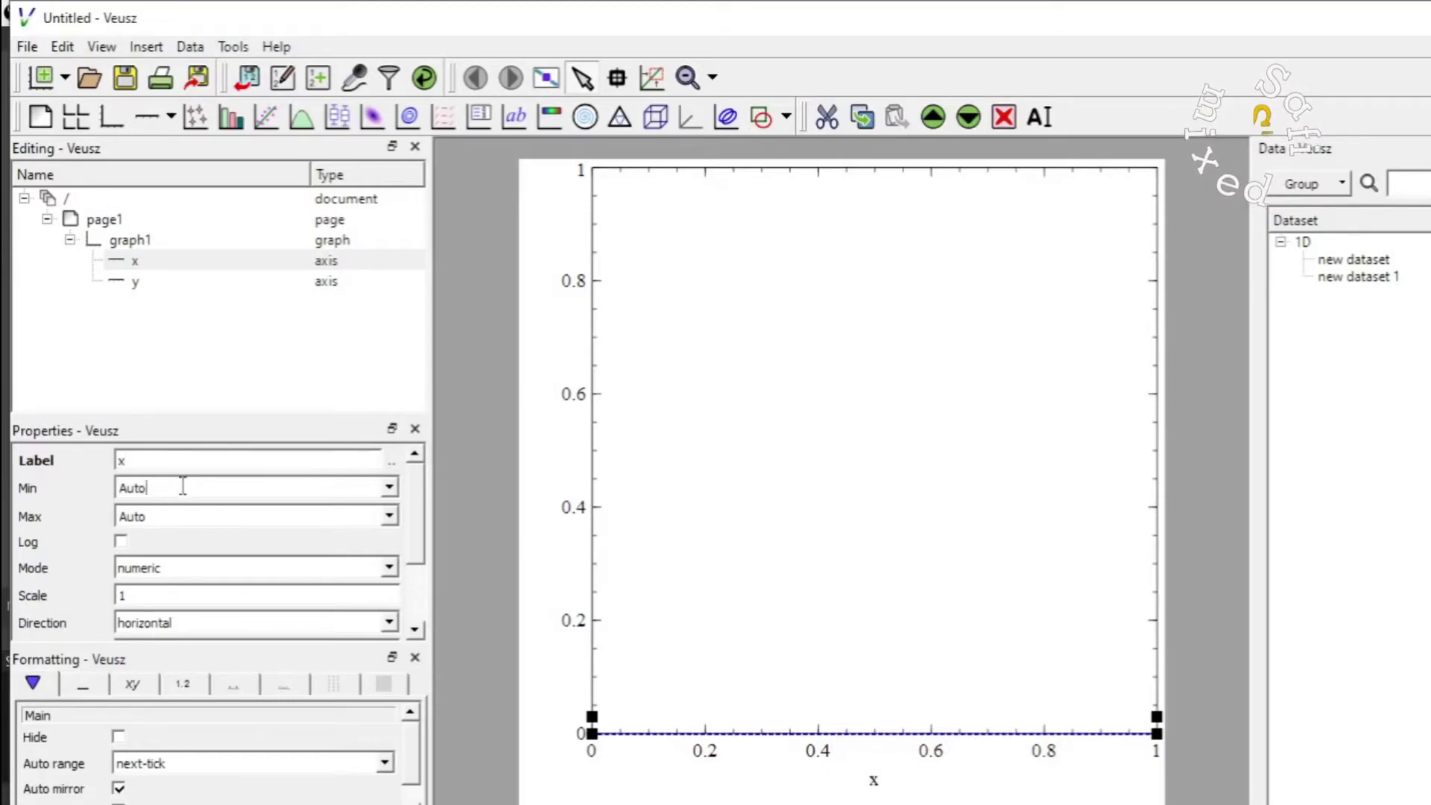
Set the x axis minimum to 0 and maximum to 2
left_click(355, 488)
left_click(390, 489)
left_click(222, 484)
type("0")
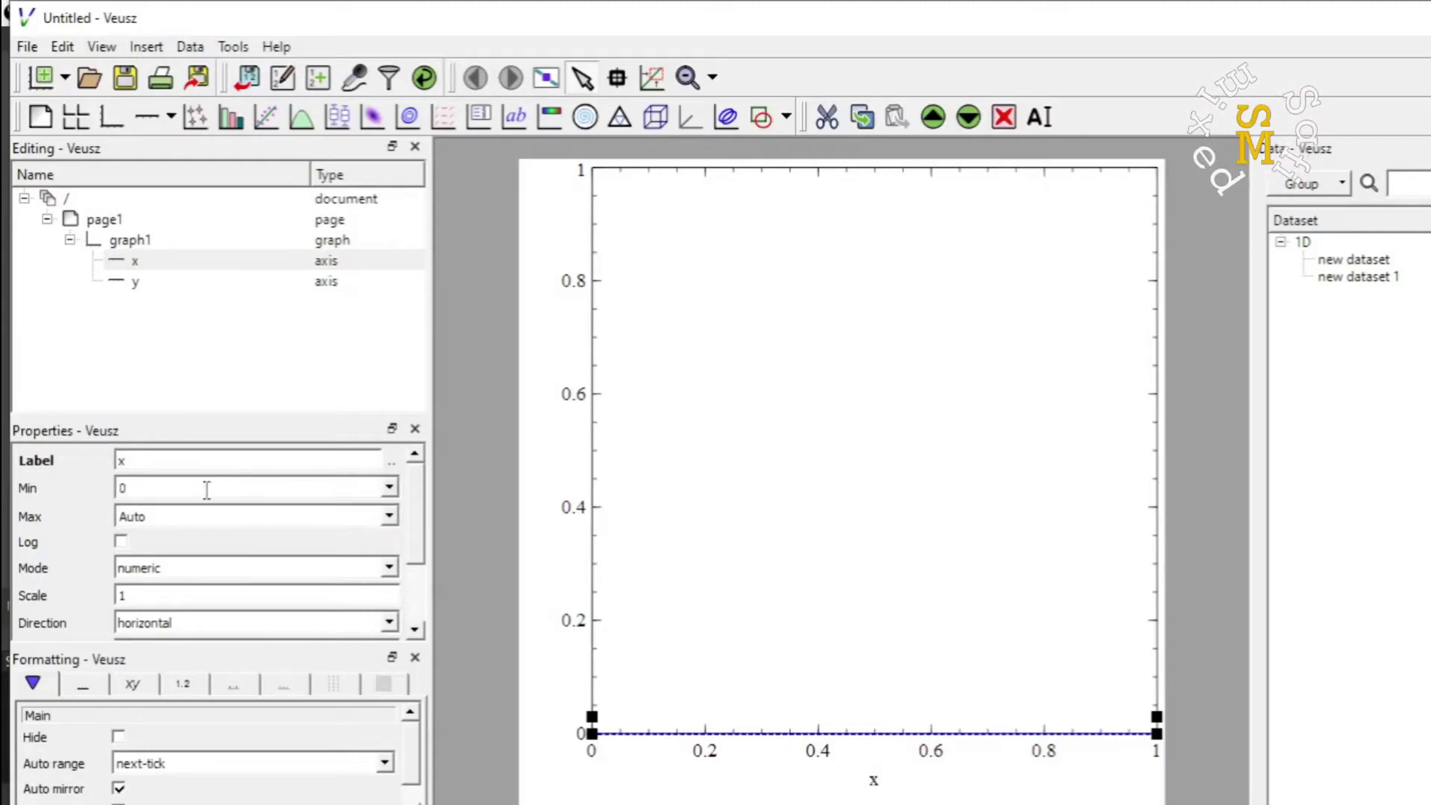
left_click(156, 516)
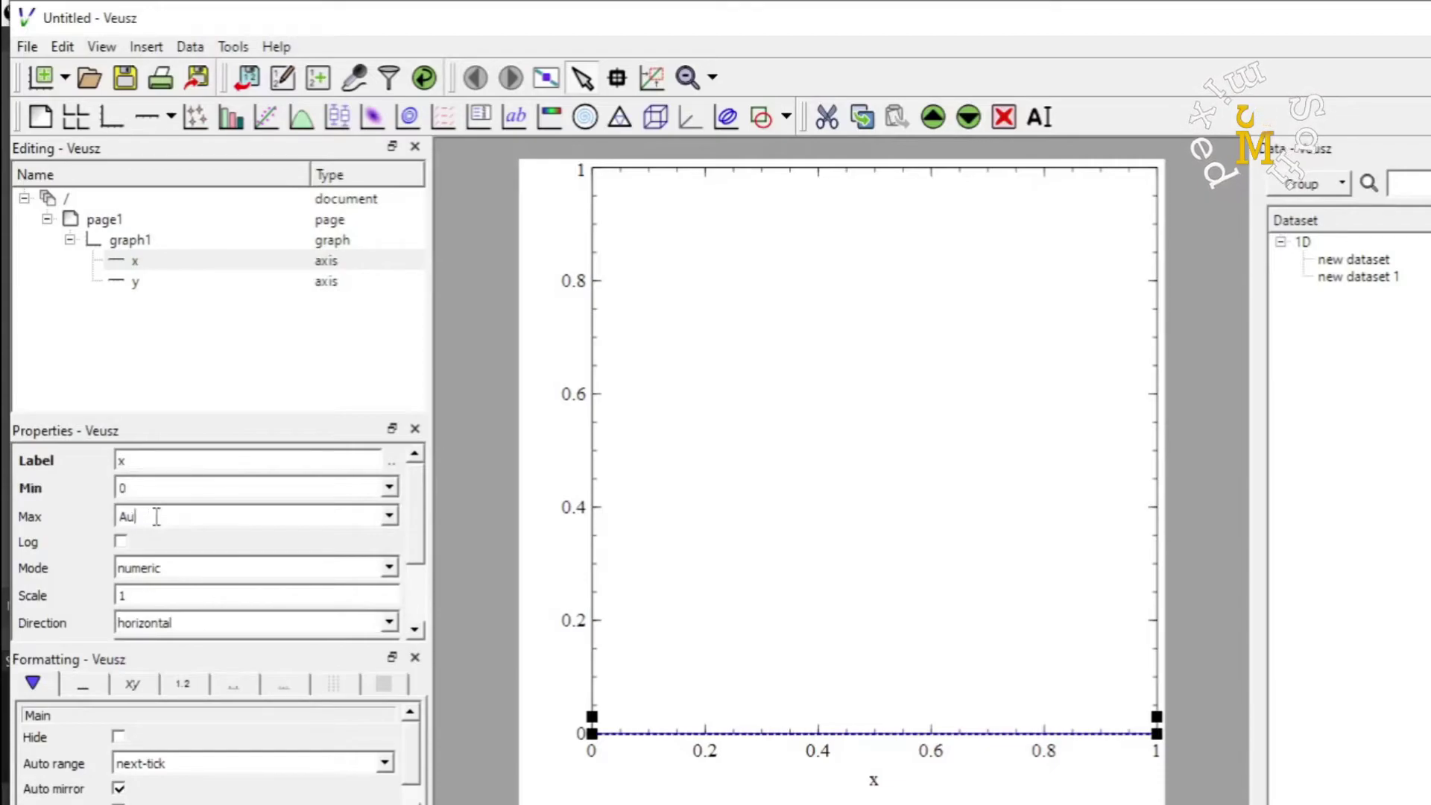
key("BackSpace")
key("BackSpace")
type("2")
key("Return")
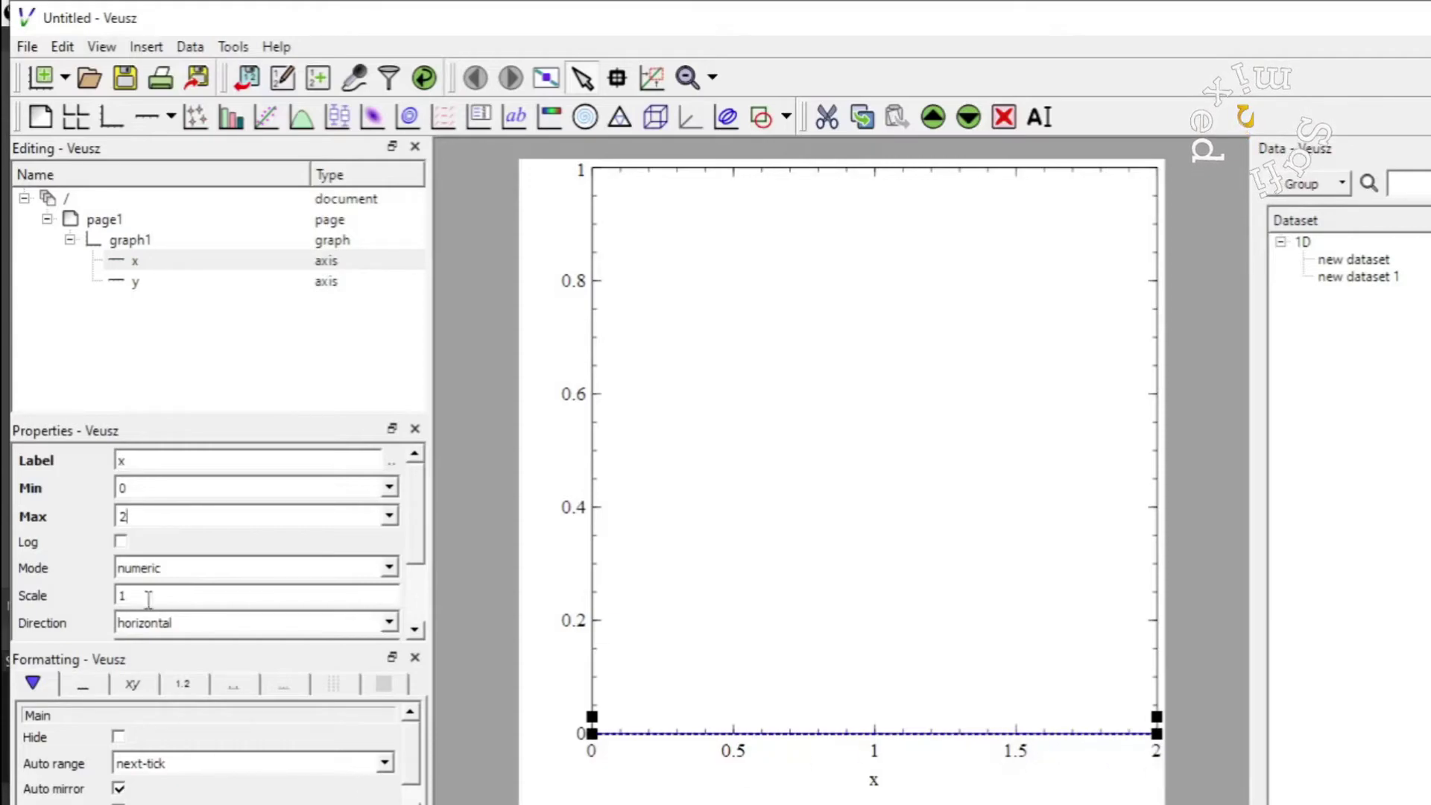
Label the y axis 'x^2' and set its range from 0 to 4.5
left_click(143, 286)
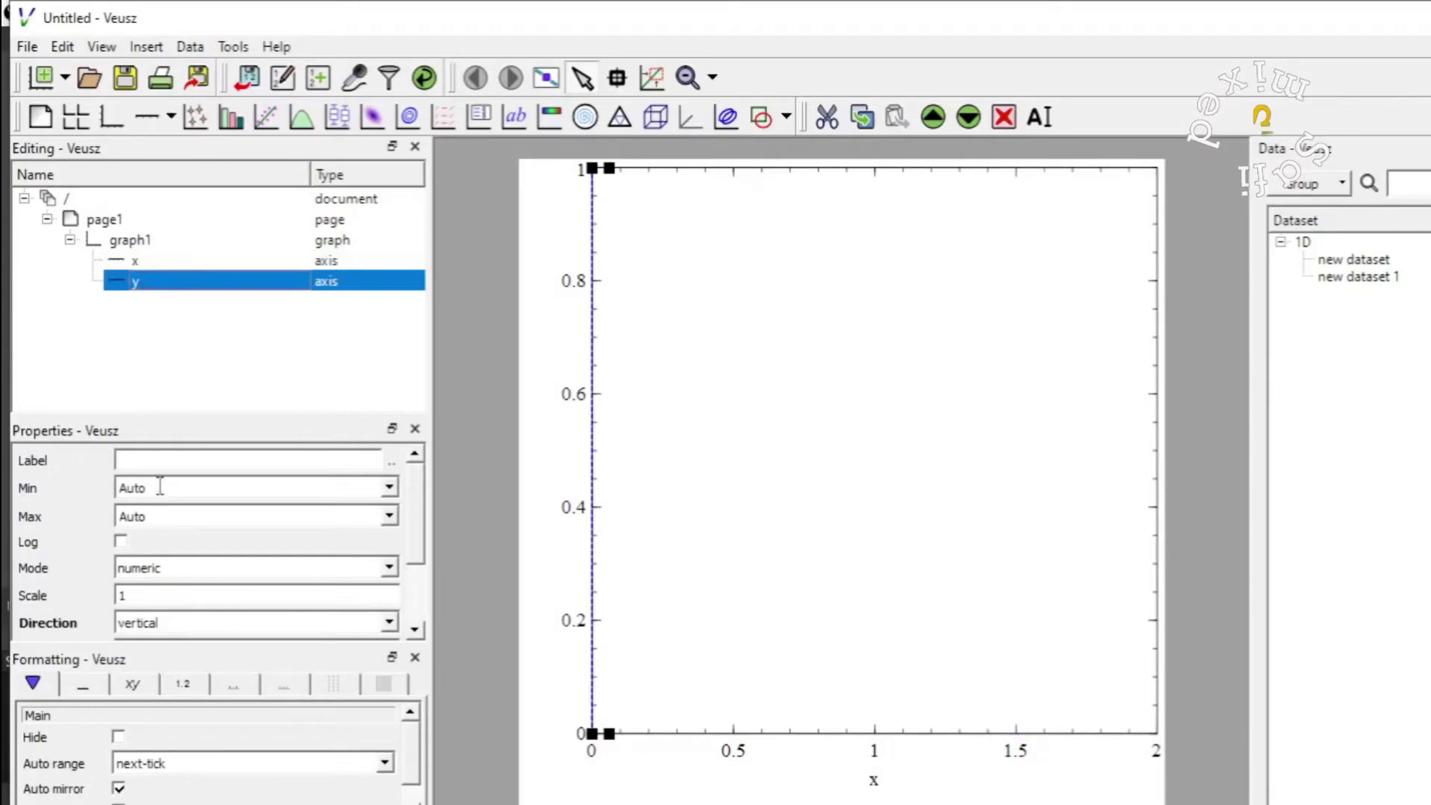
left_click(160, 462)
type("x^2")
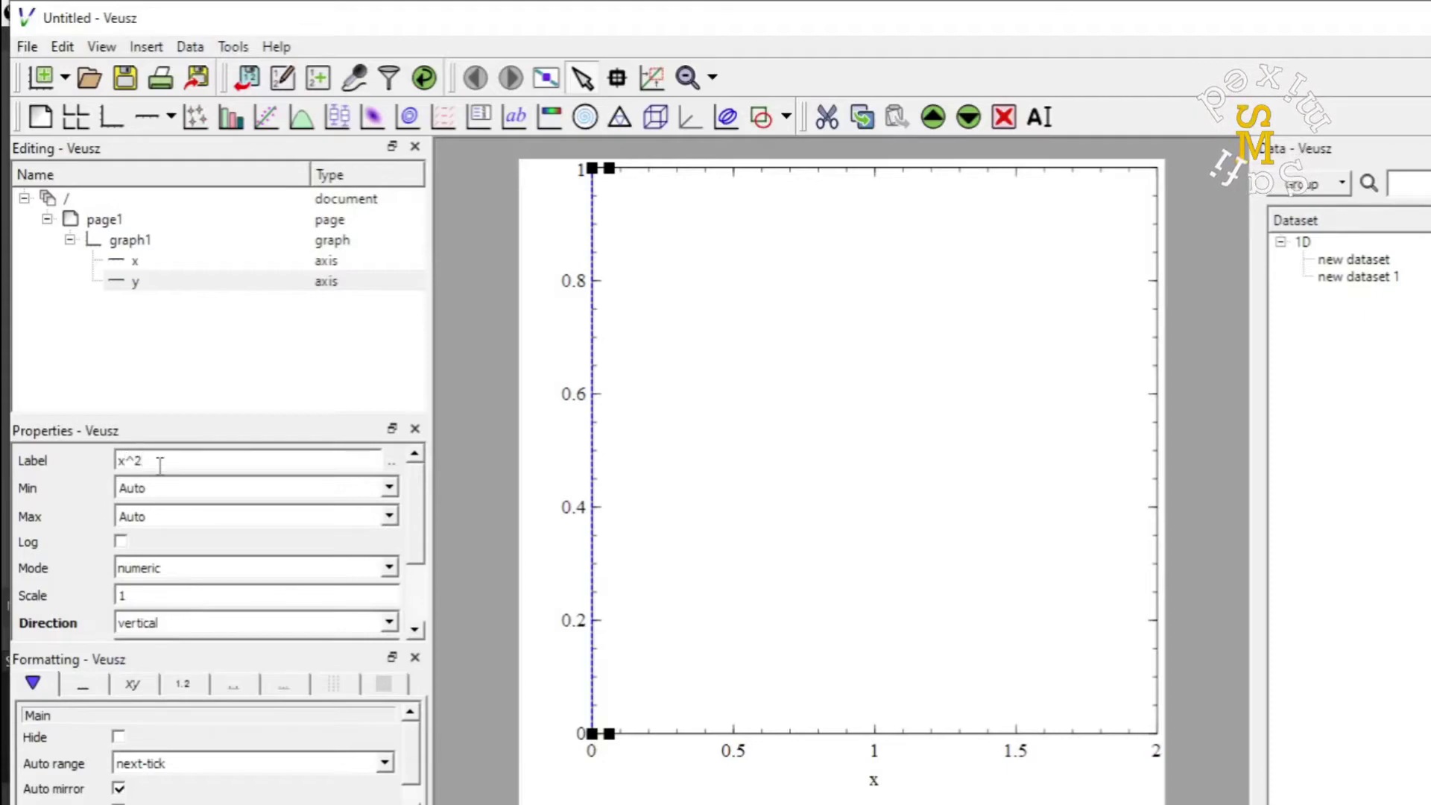
key("Return")
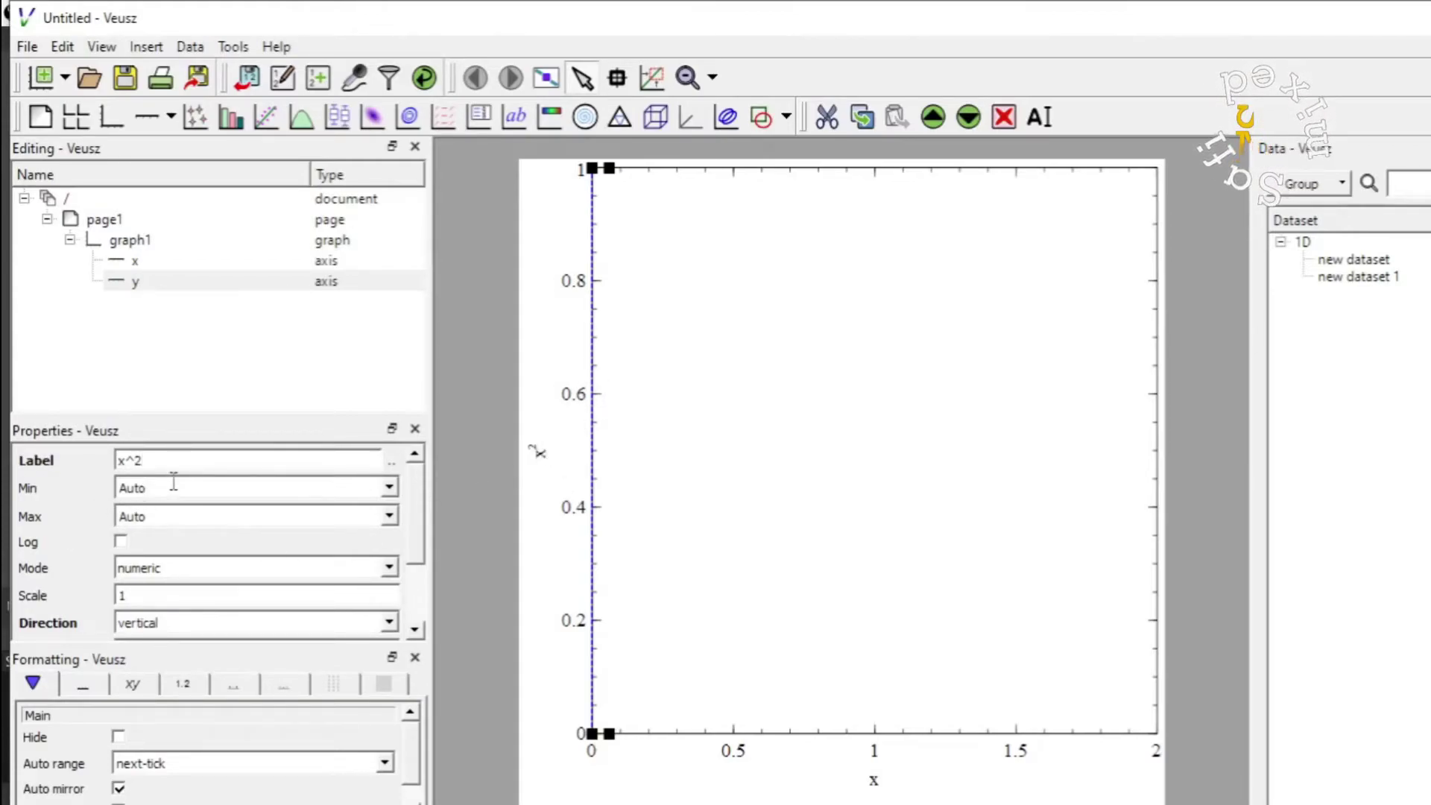
key("BackSpace")
key("BackSpace")
key("BackSpace")
type("0")
left_click(166, 516)
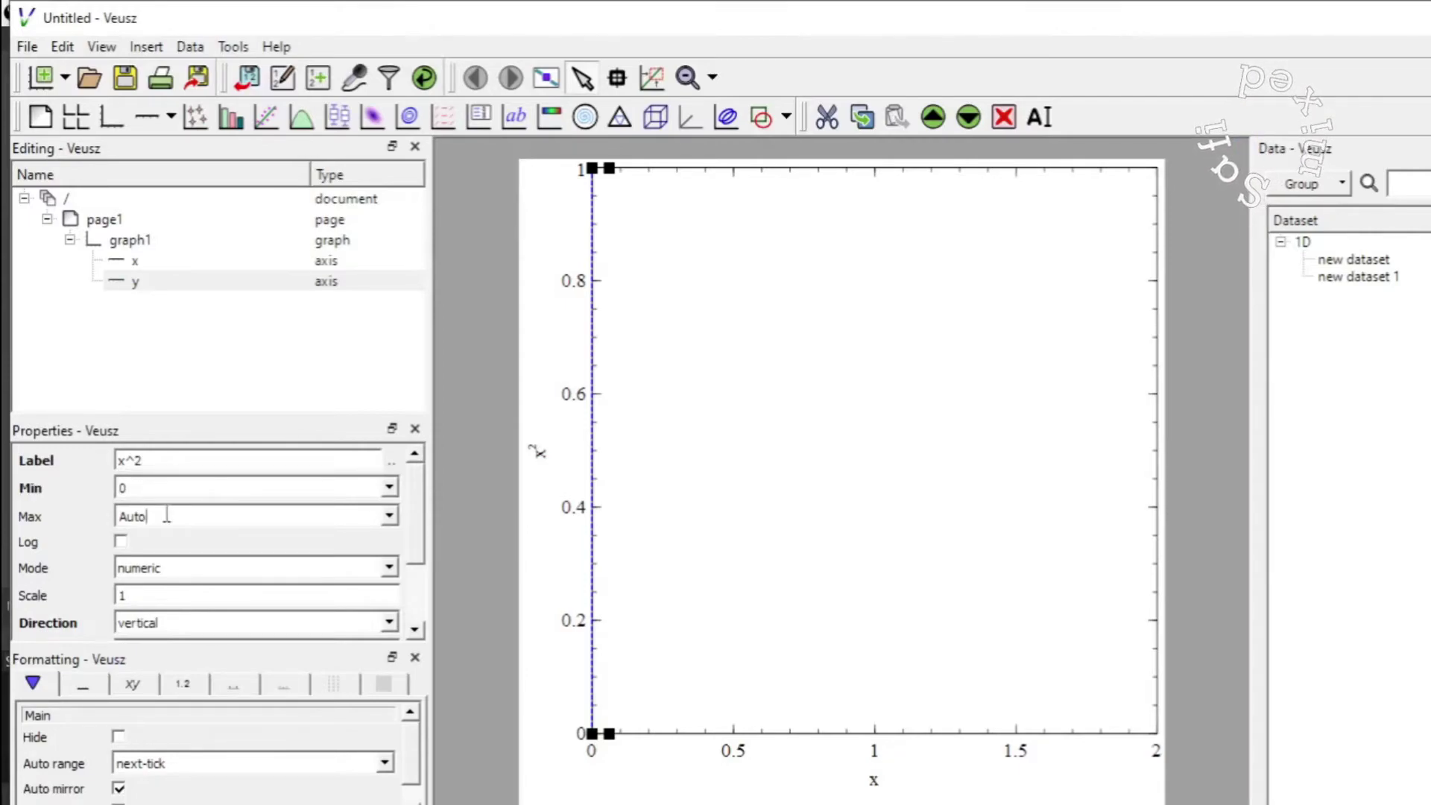
key("BackSpace")
key("BackSpace")
key("BackSpace")
key("BackSpace")
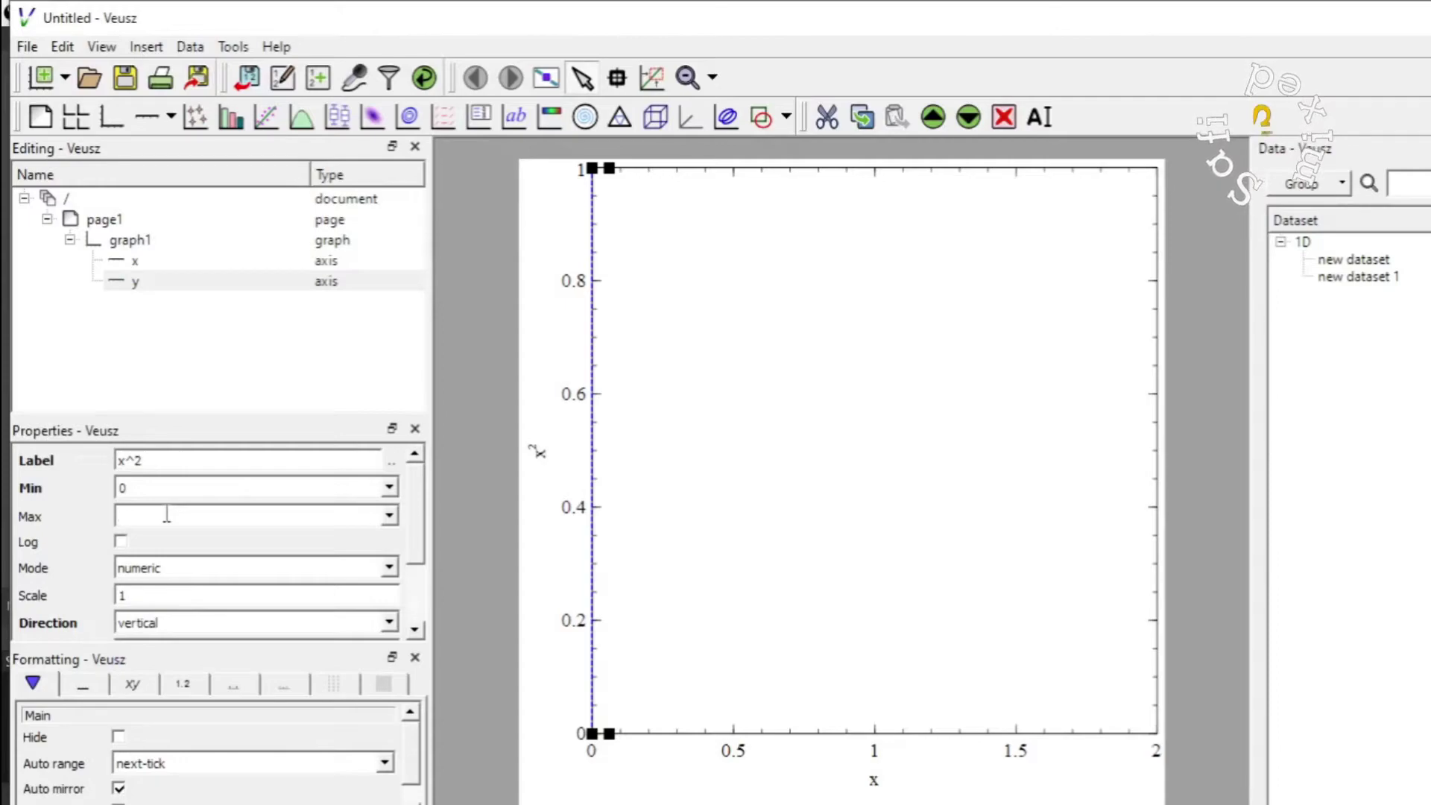
type("4.5")
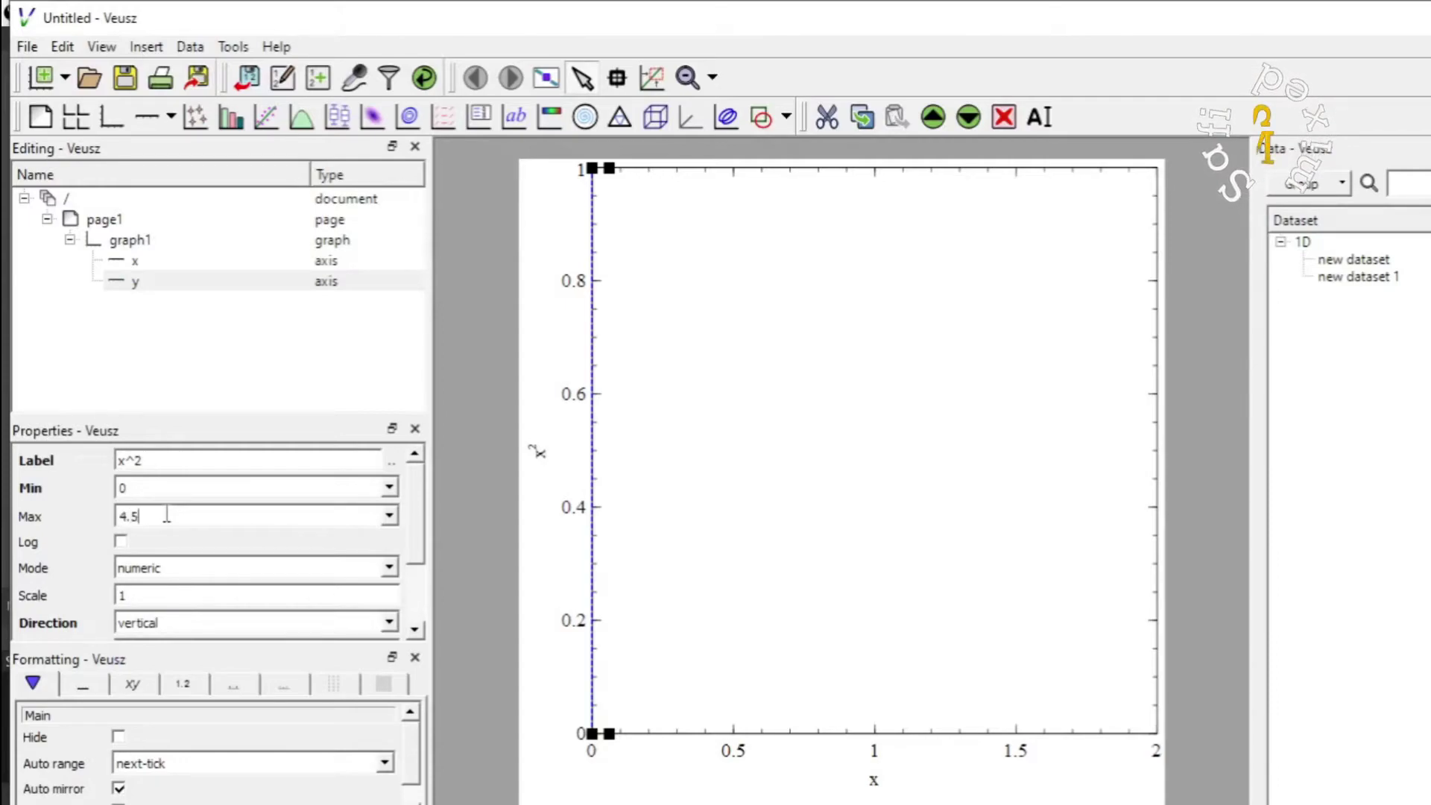
key("Return")
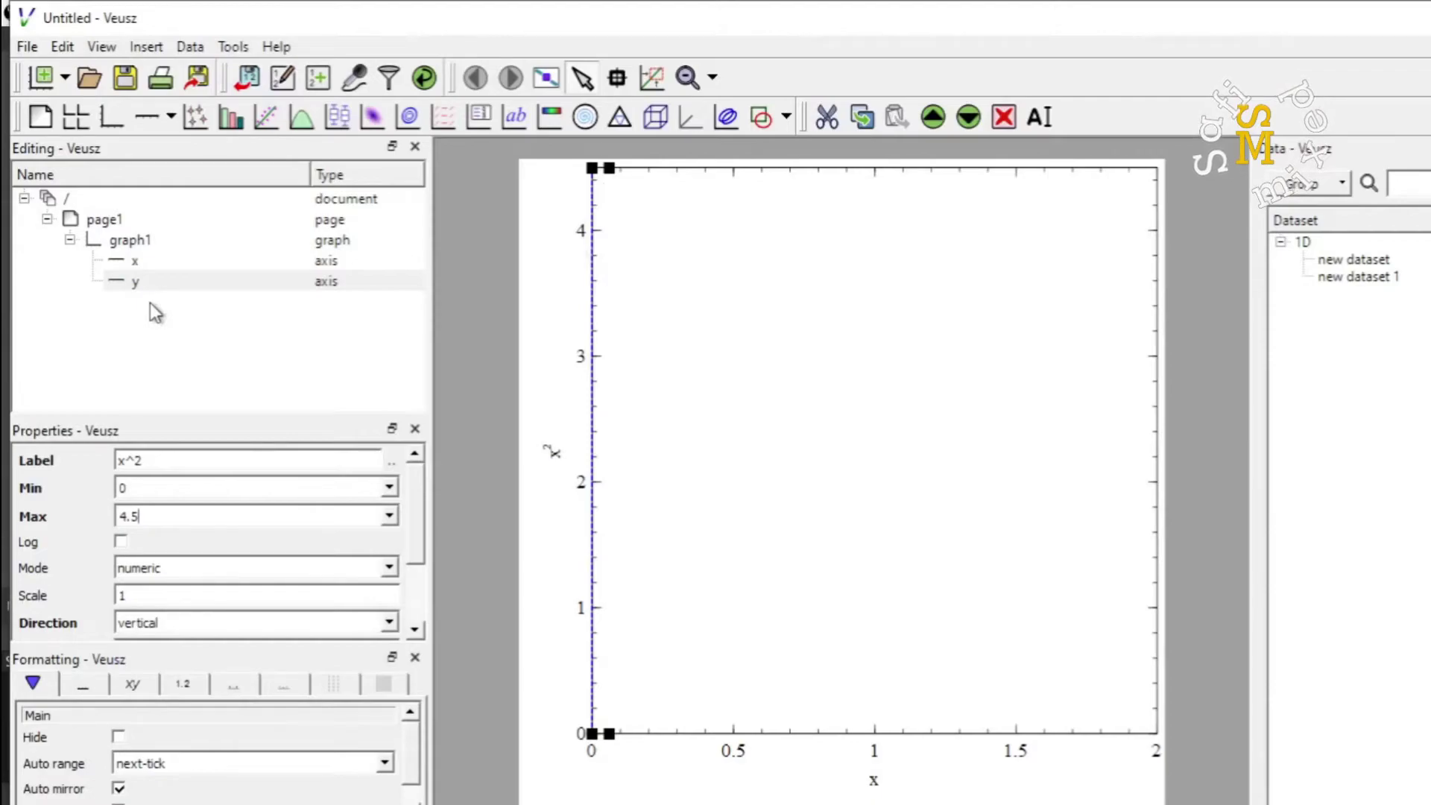
Add an xy plot using new dataset for X data and new dataset 1 for Y data
left_click(195, 124)
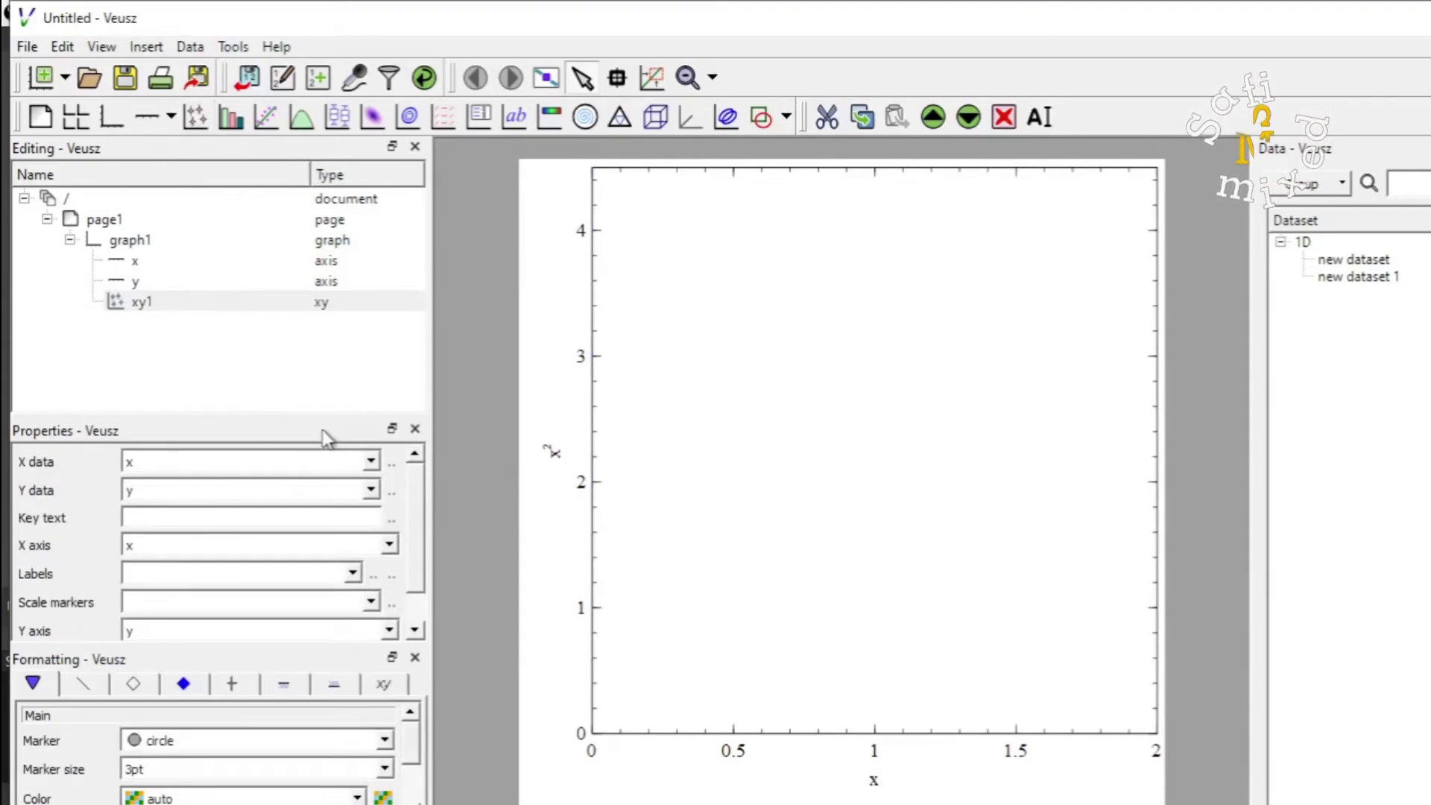
left_click(371, 466)
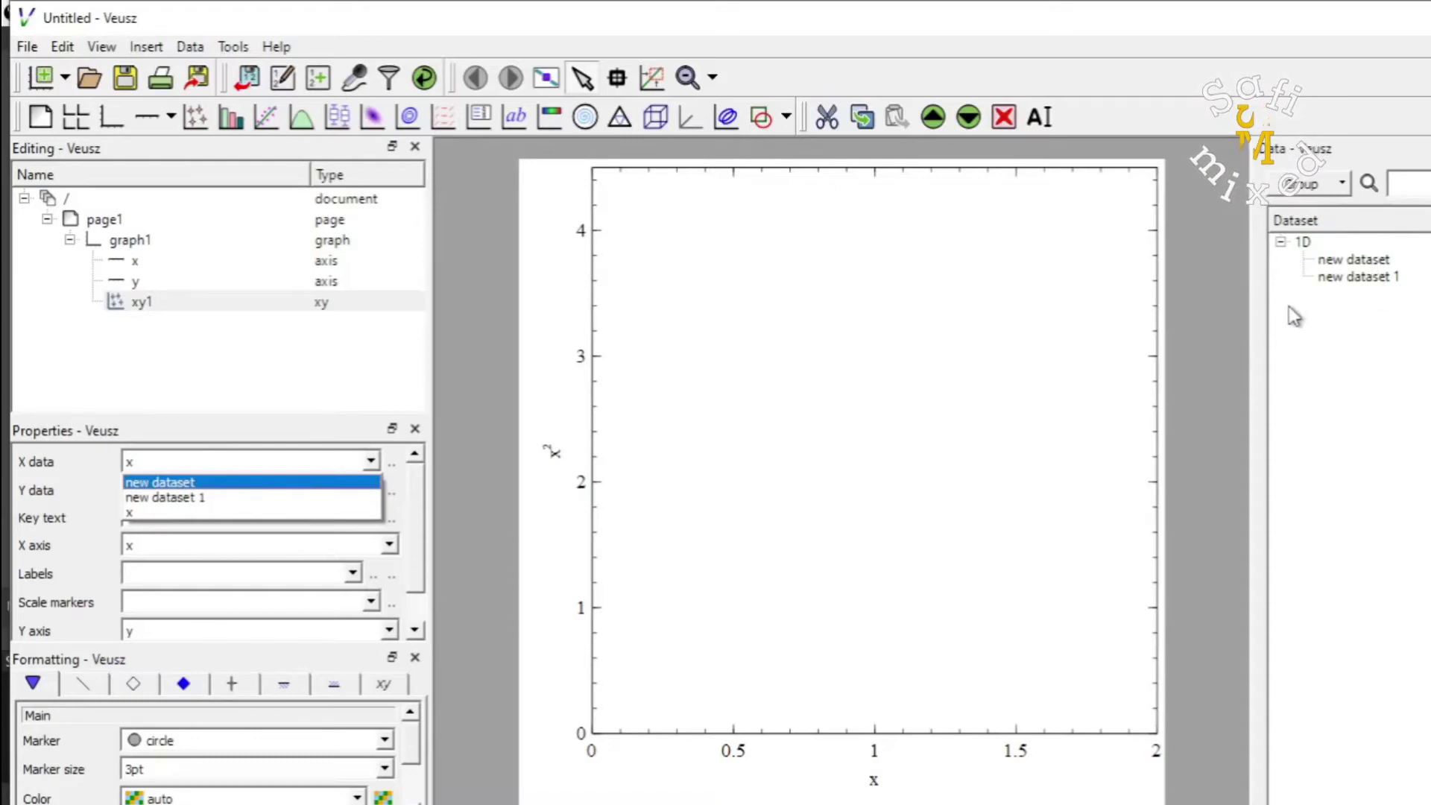
left_click(198, 482)
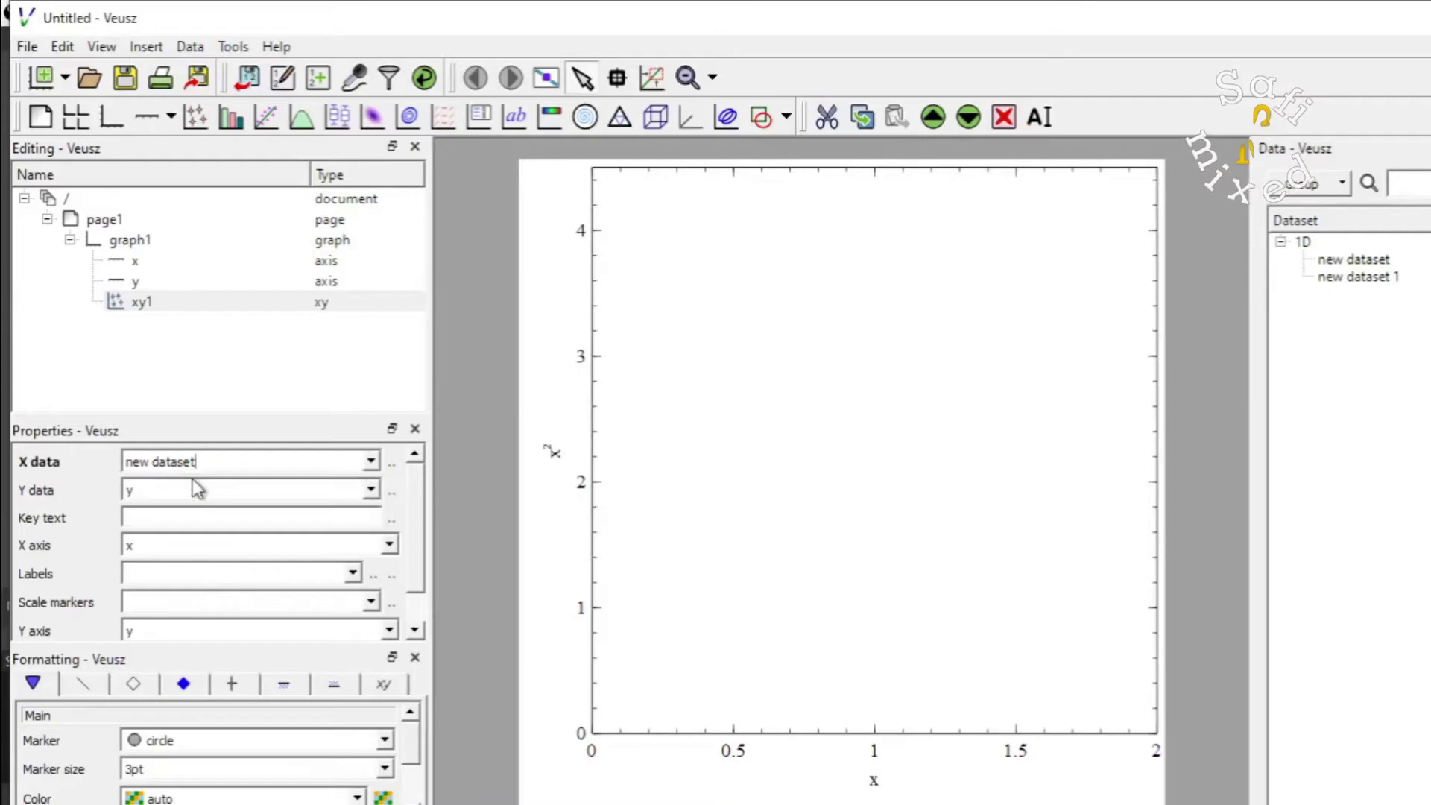
left_click(371, 493)
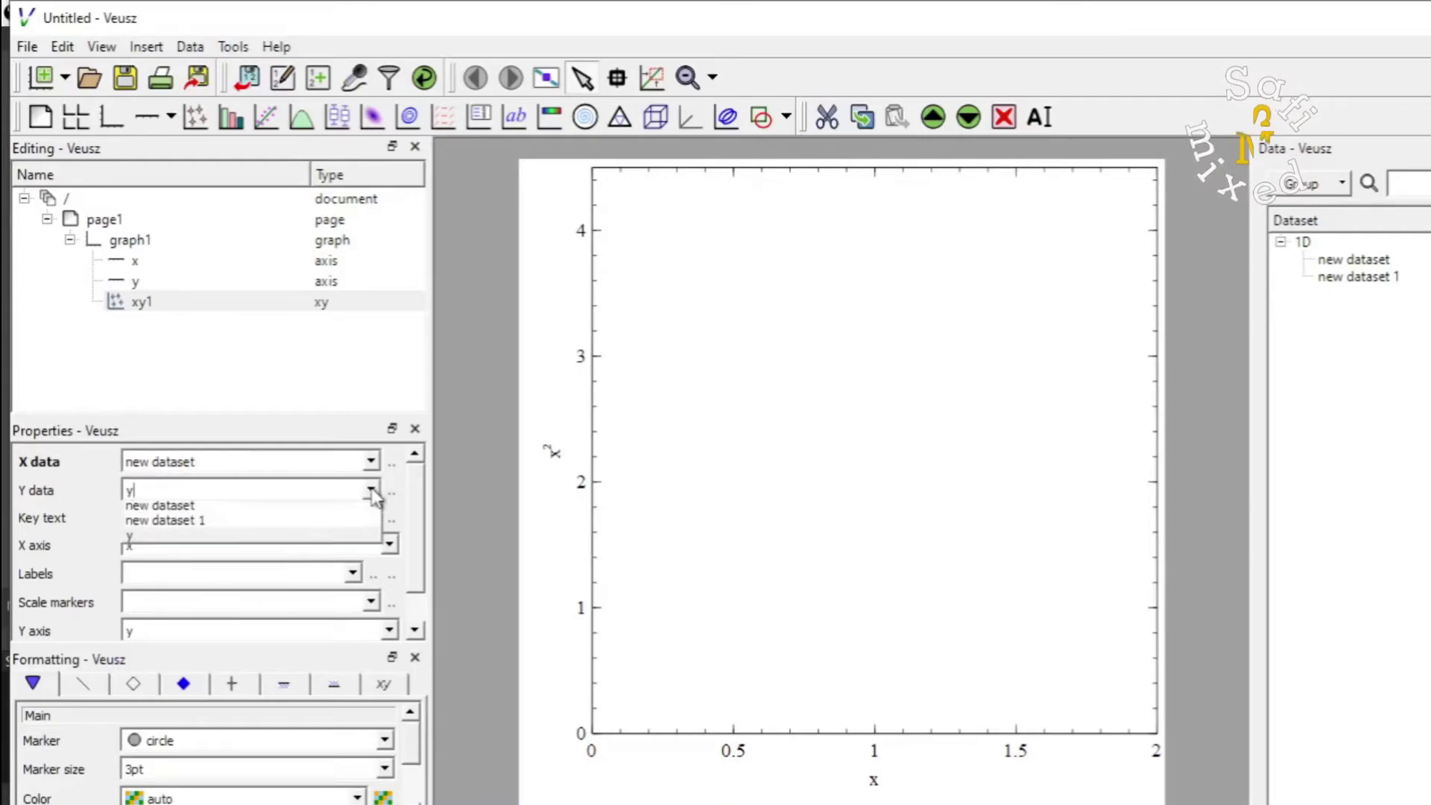
left_click(198, 528)
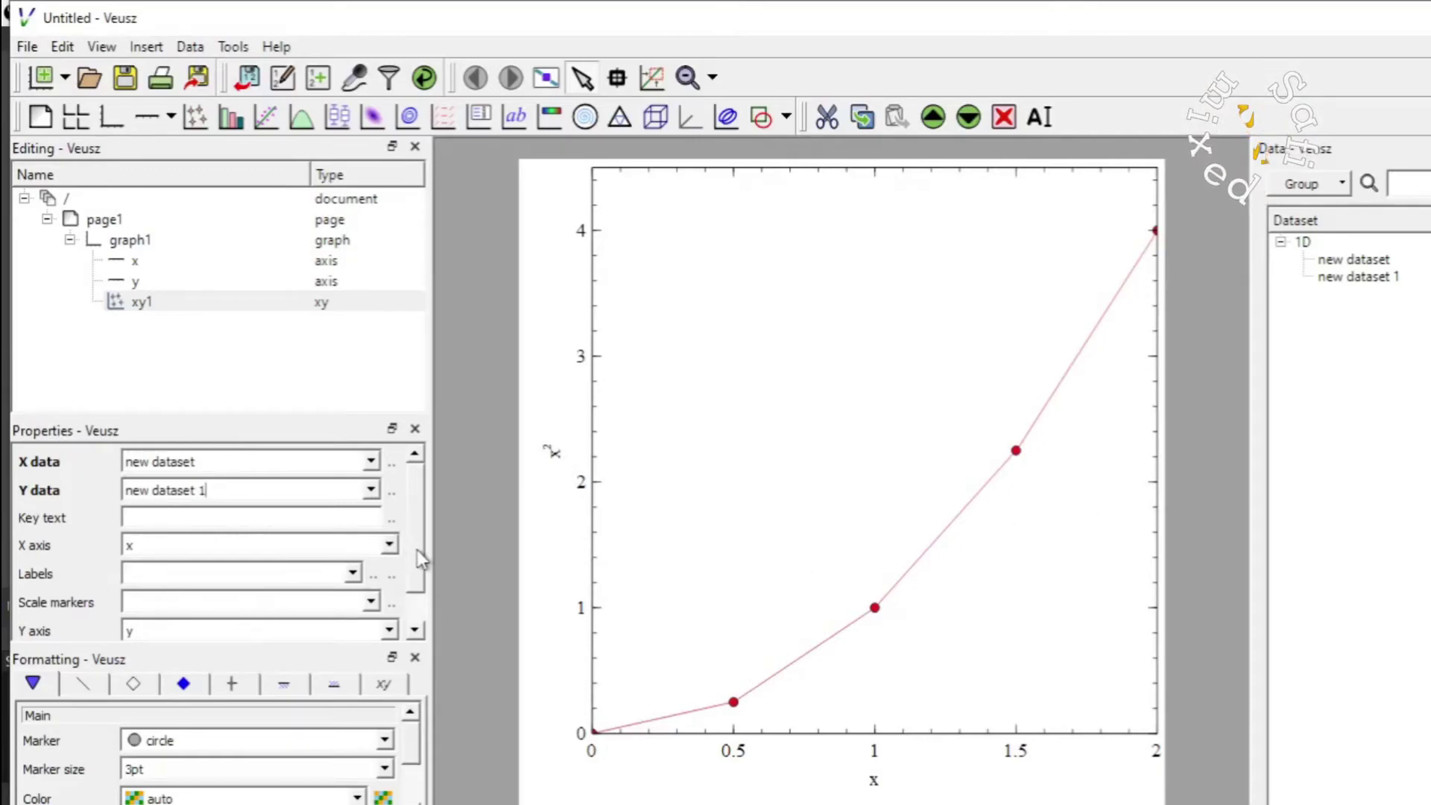
scroll(418, 565, "down", 2)
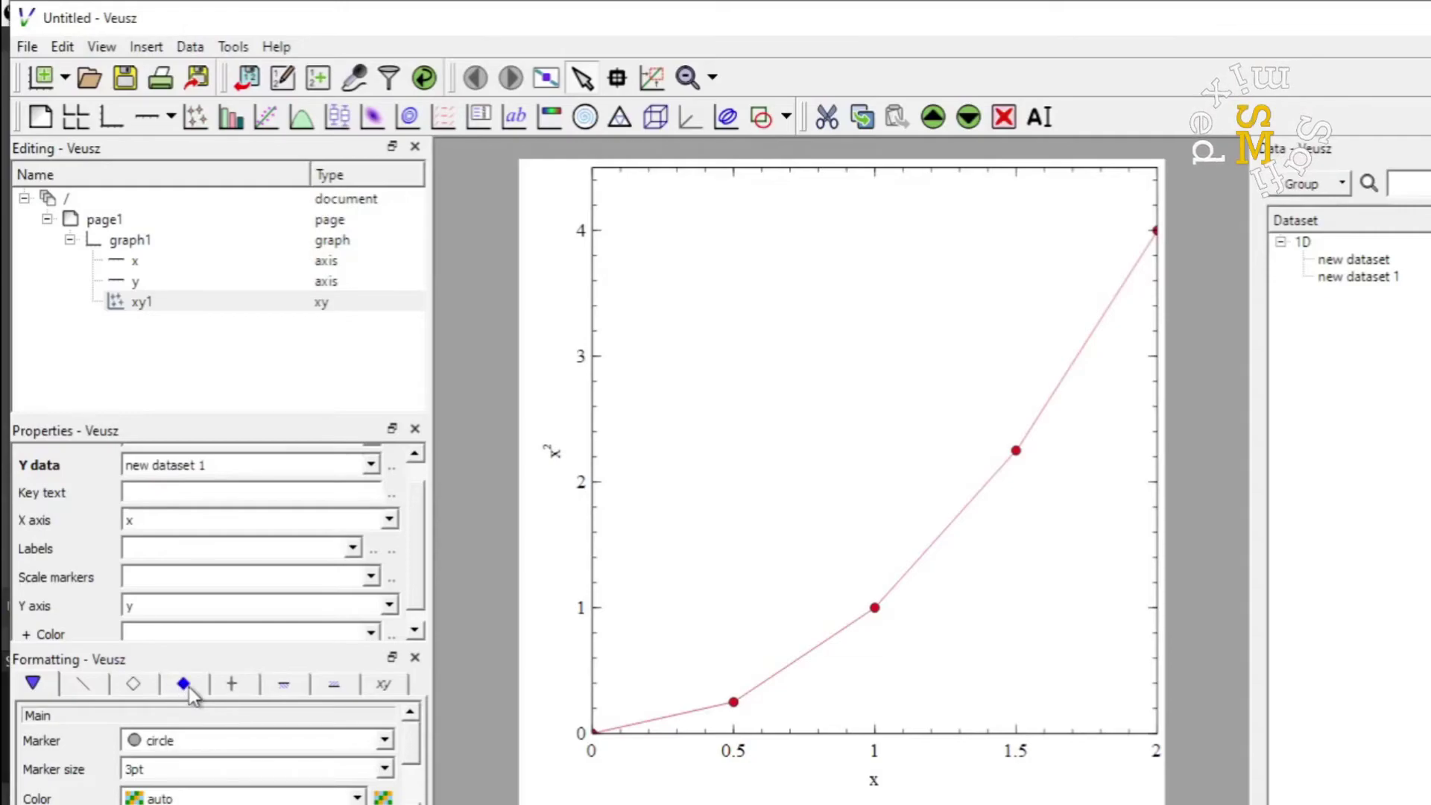
Set the plot markers to 3pt blue stars
left_click(385, 742)
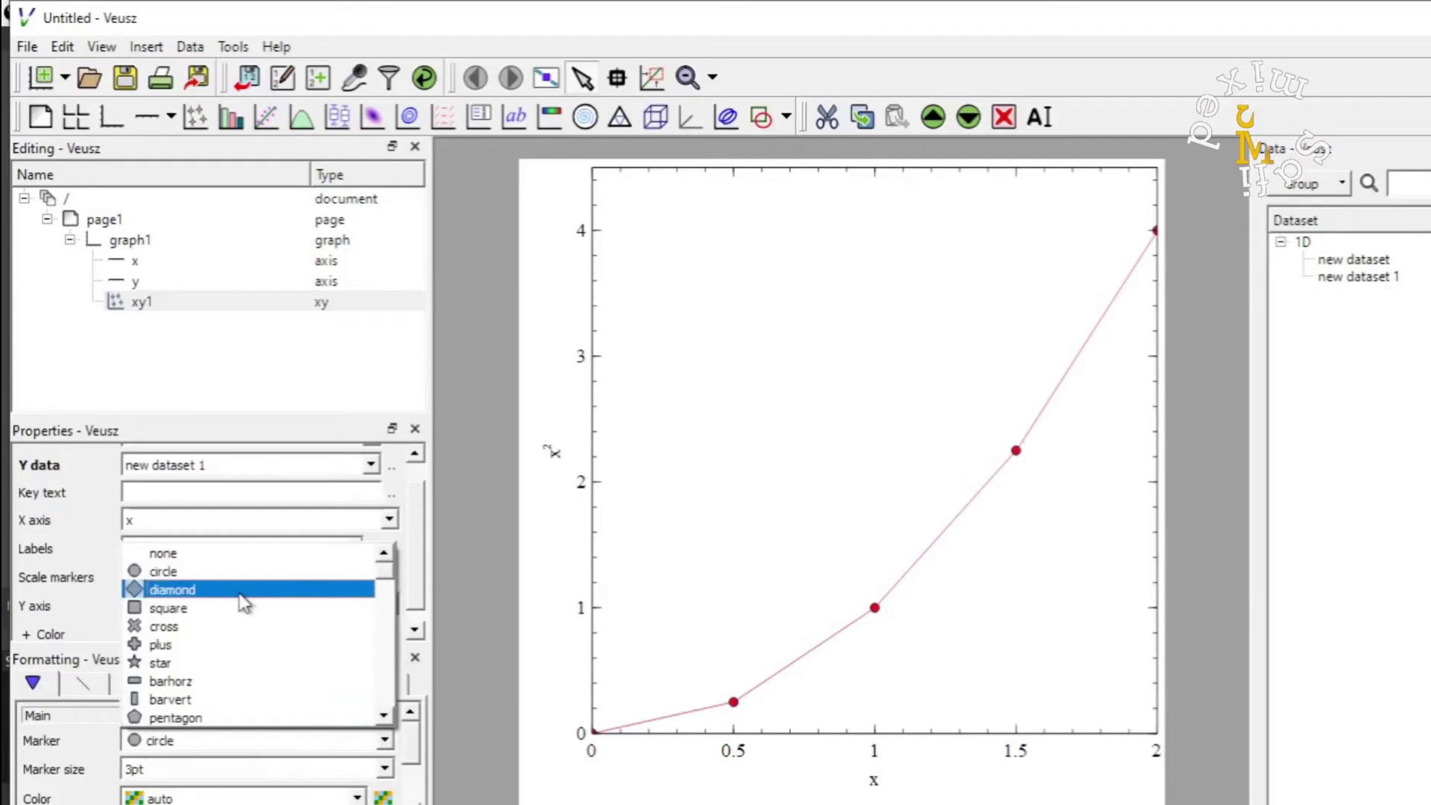
left_click(200, 665)
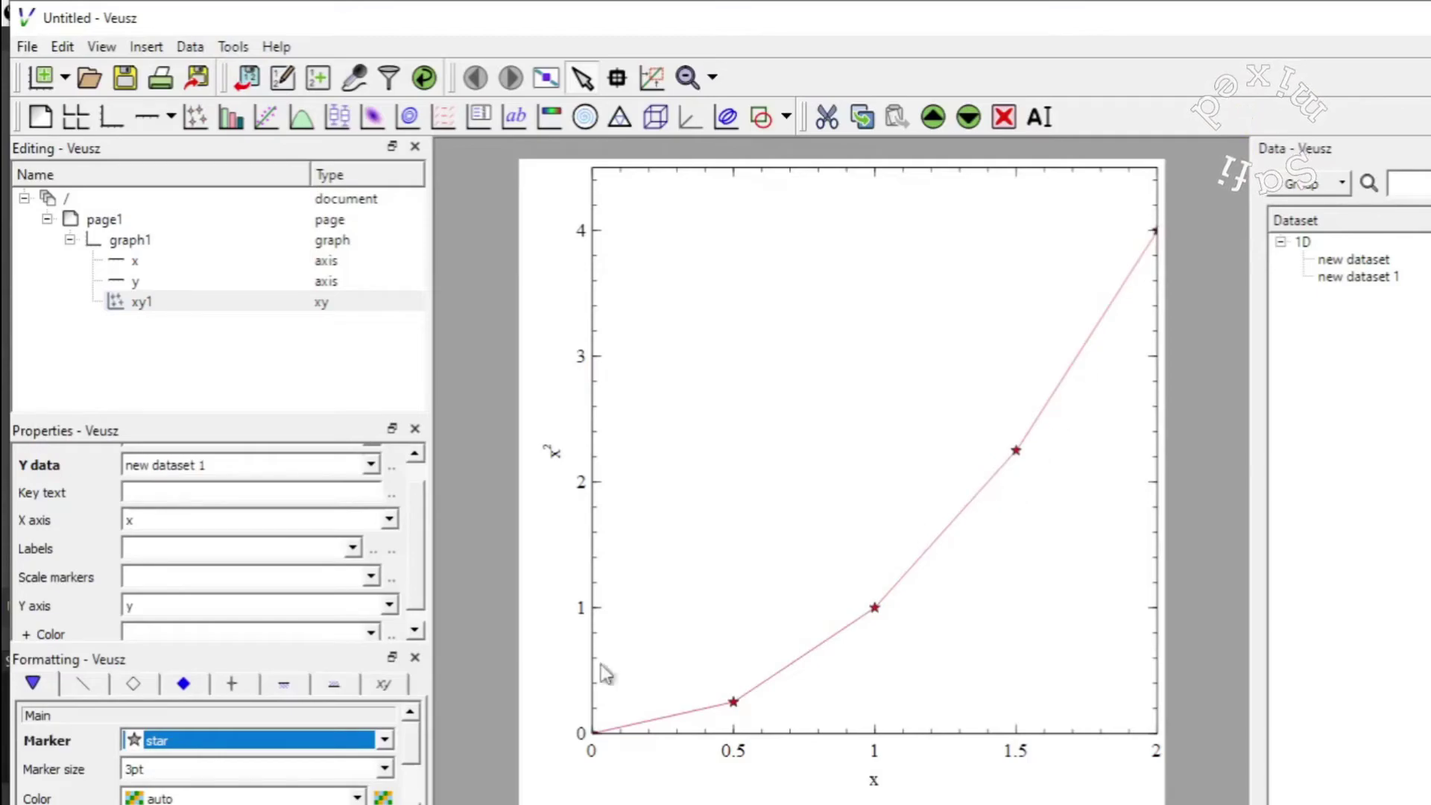
left_click(383, 767)
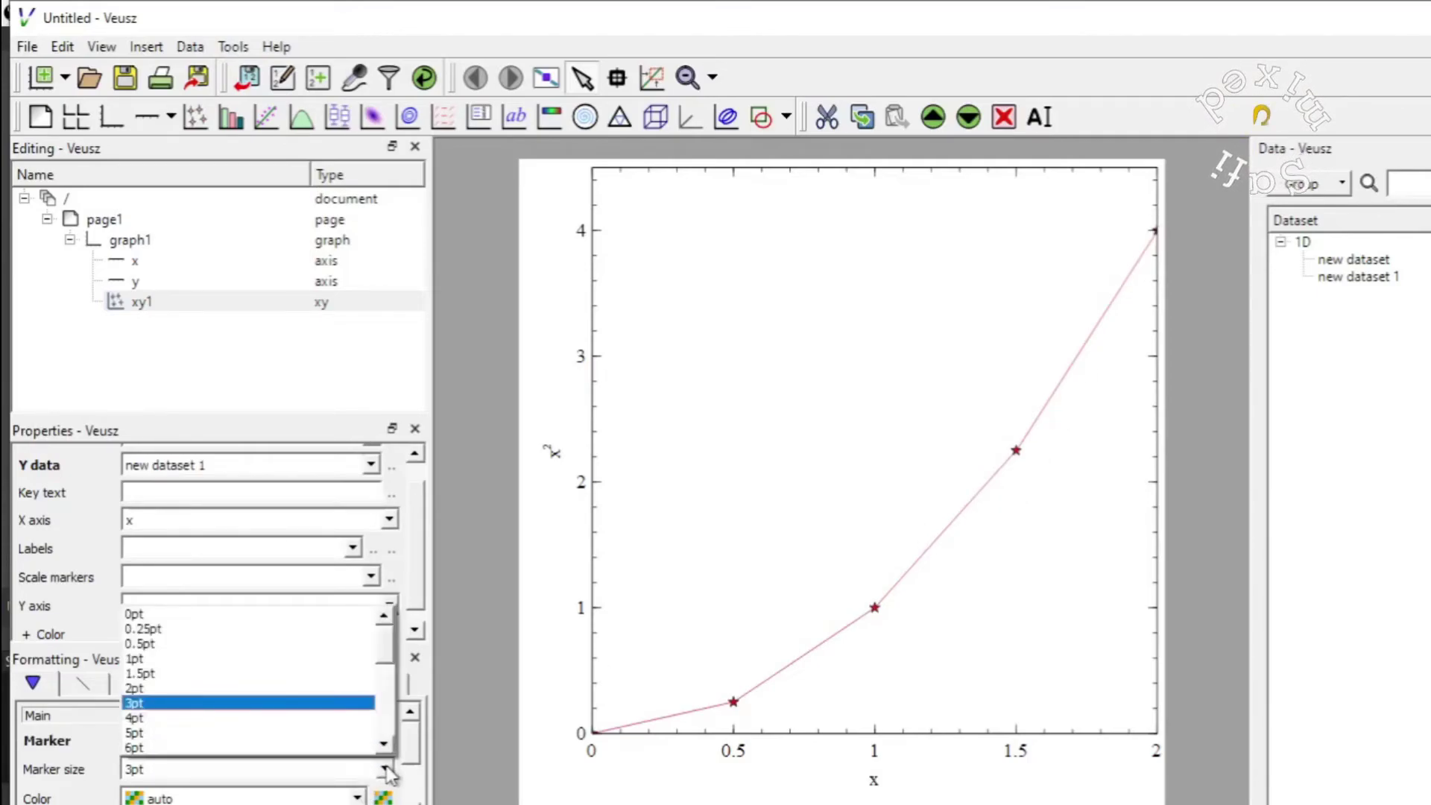
left_click(495, 605)
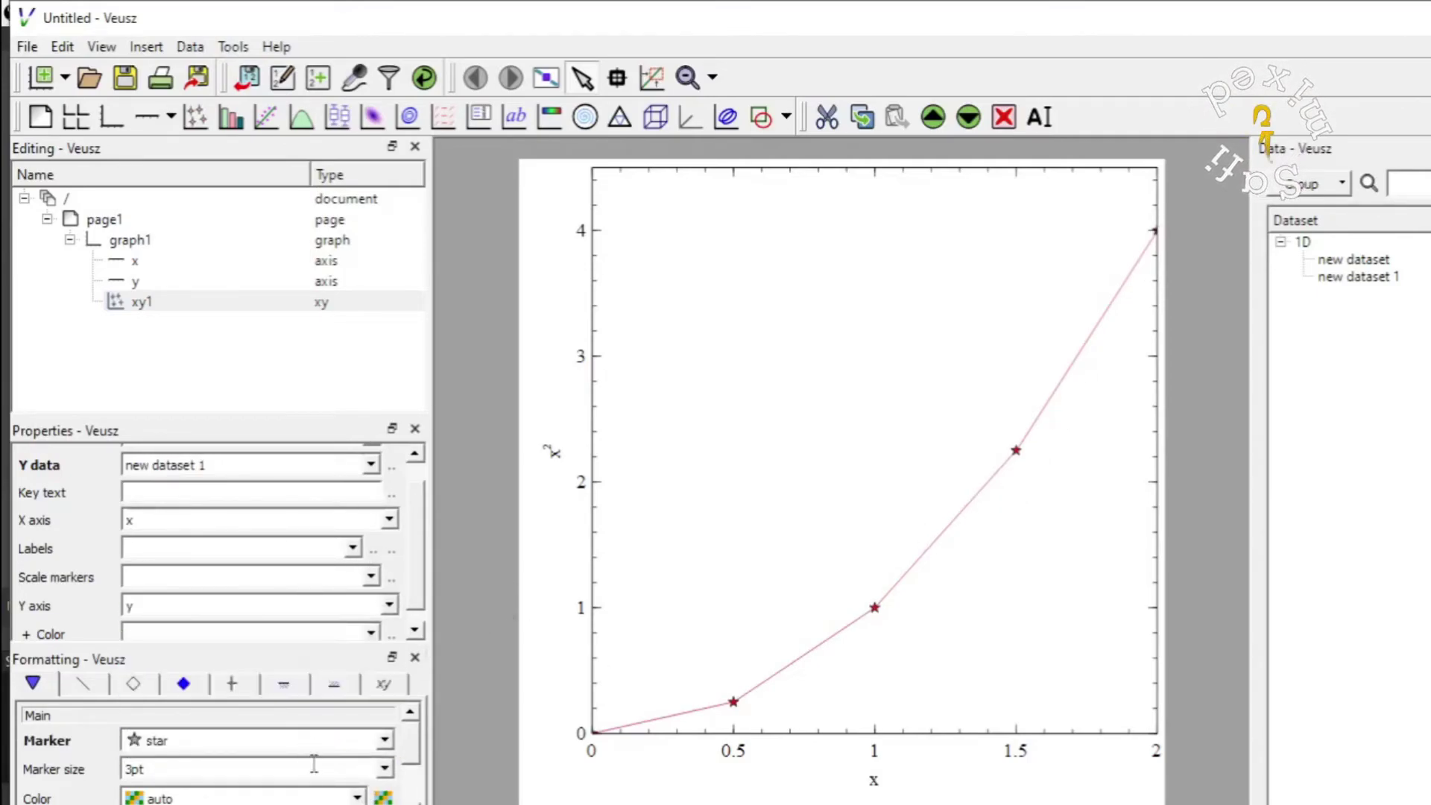
left_click_drag(412, 742, 414, 774)
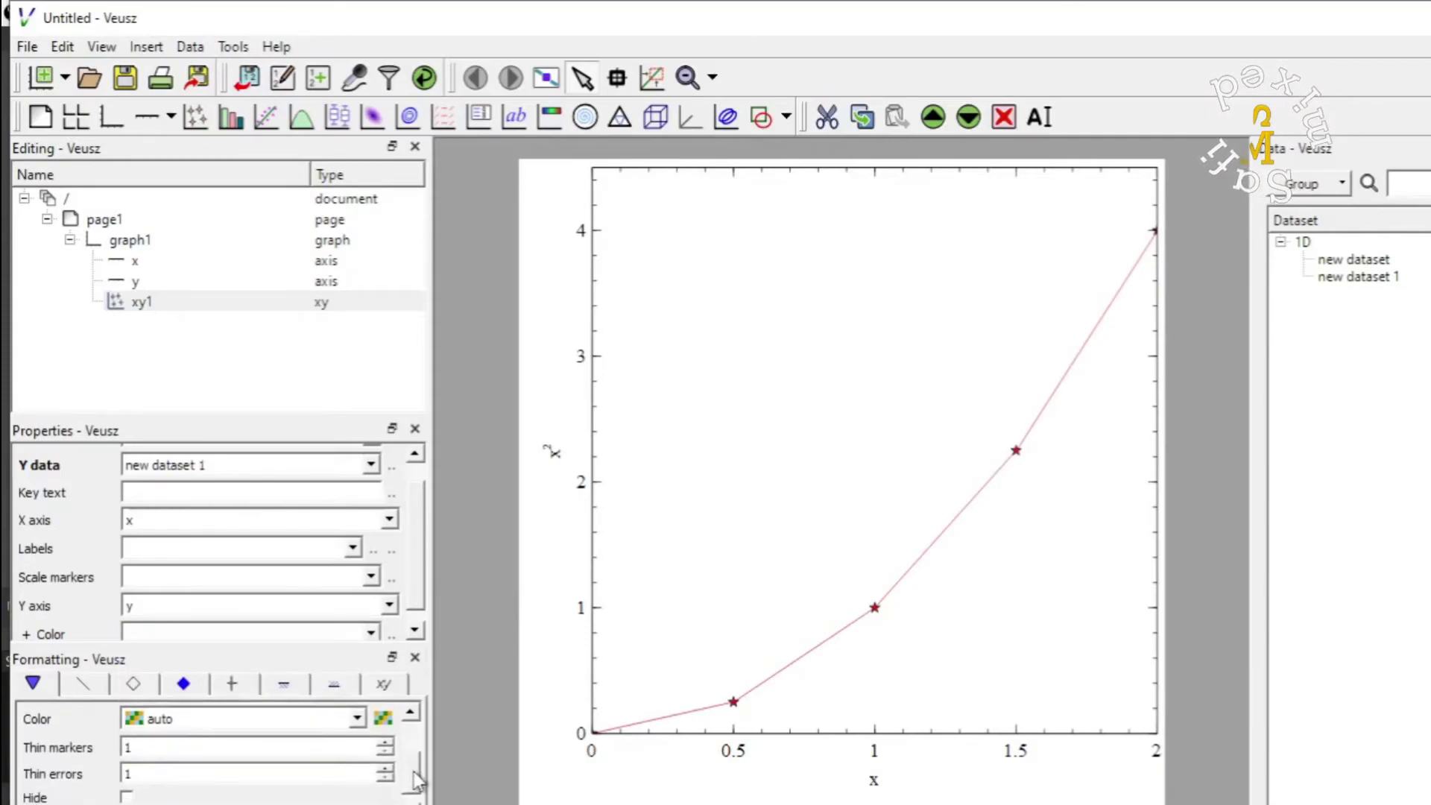
left_click(355, 718)
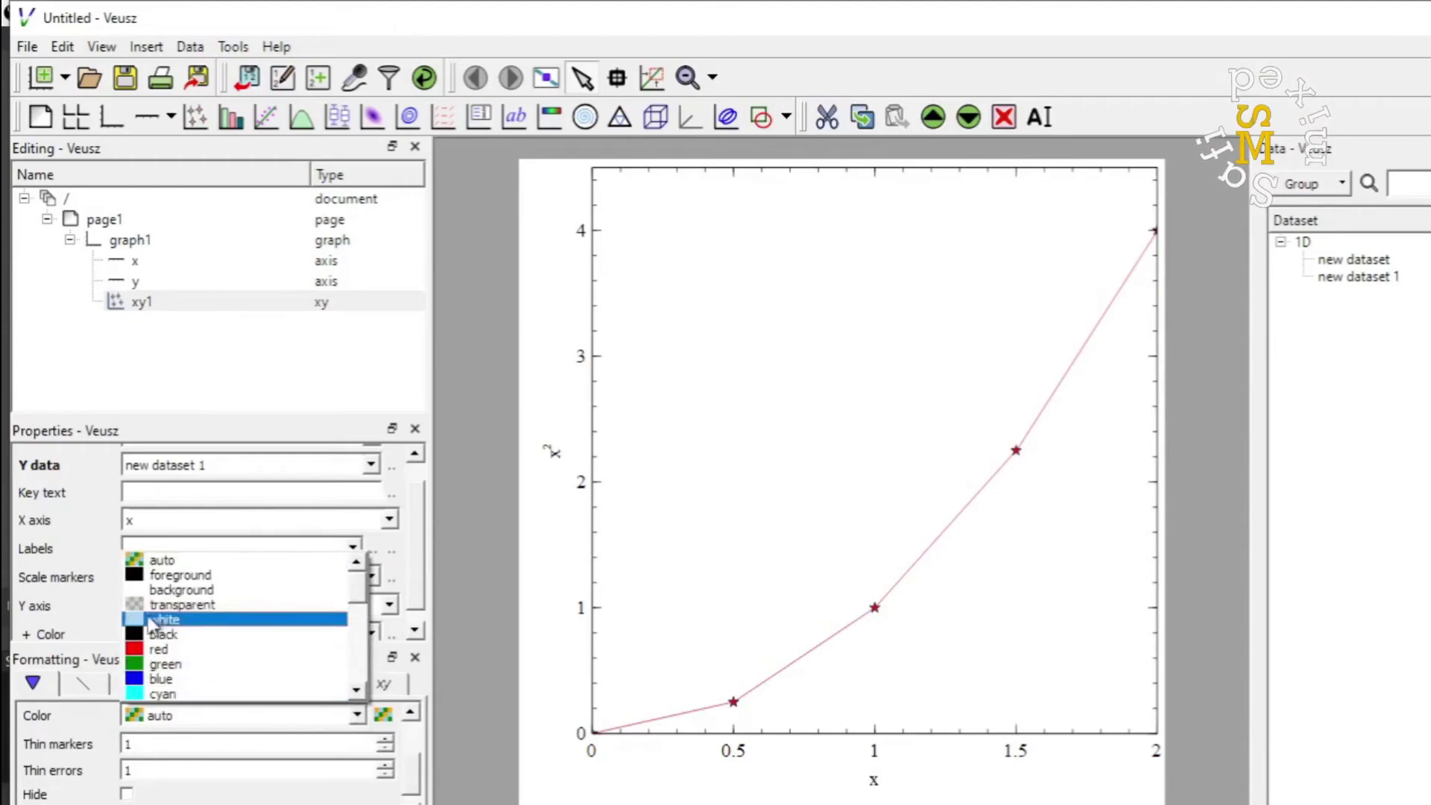
left_click(160, 677)
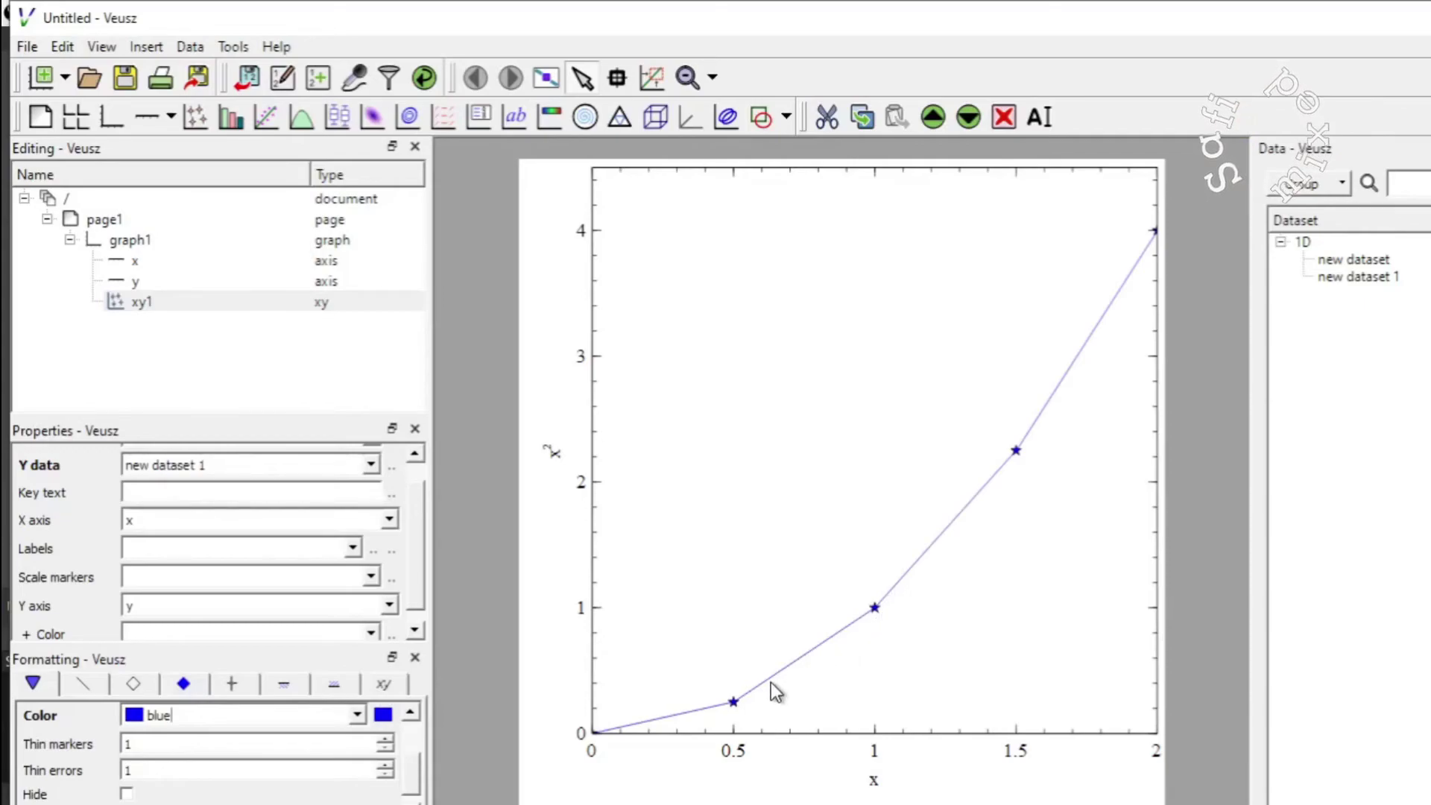
Make the plot line red, 2pt wide and dotted
left_click(82, 683)
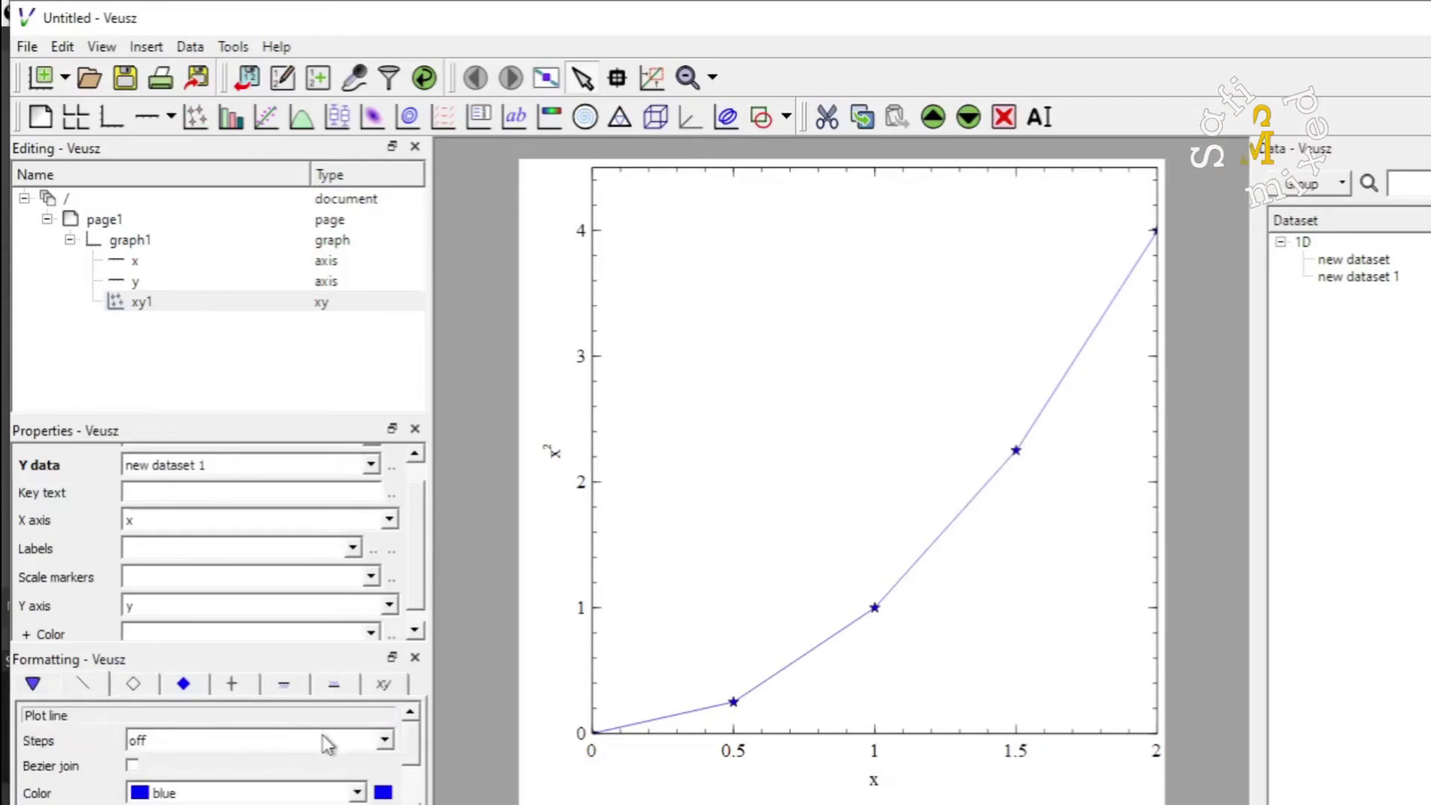
scroll(417, 751, "down", 2)
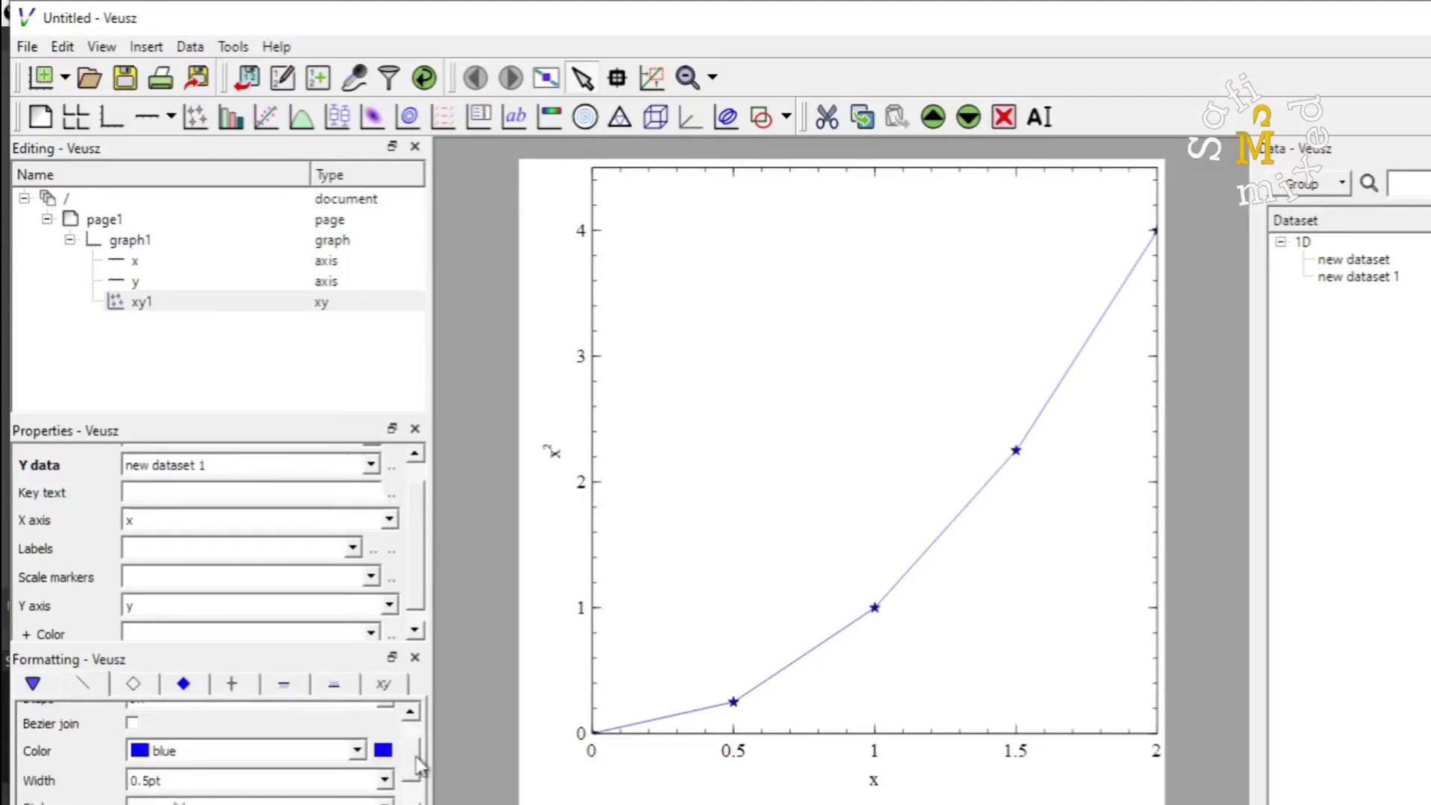
left_click(355, 754)
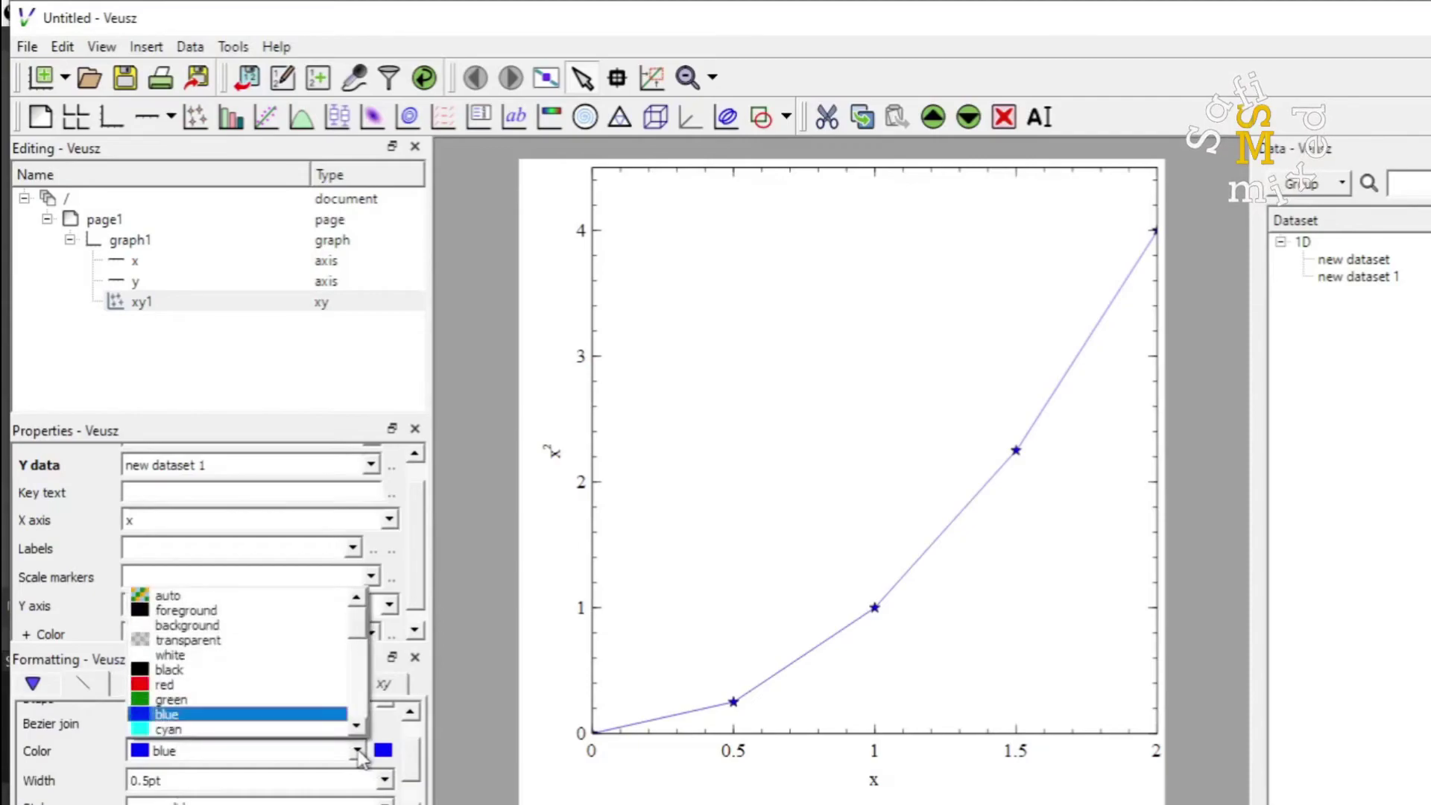
left_click(229, 686)
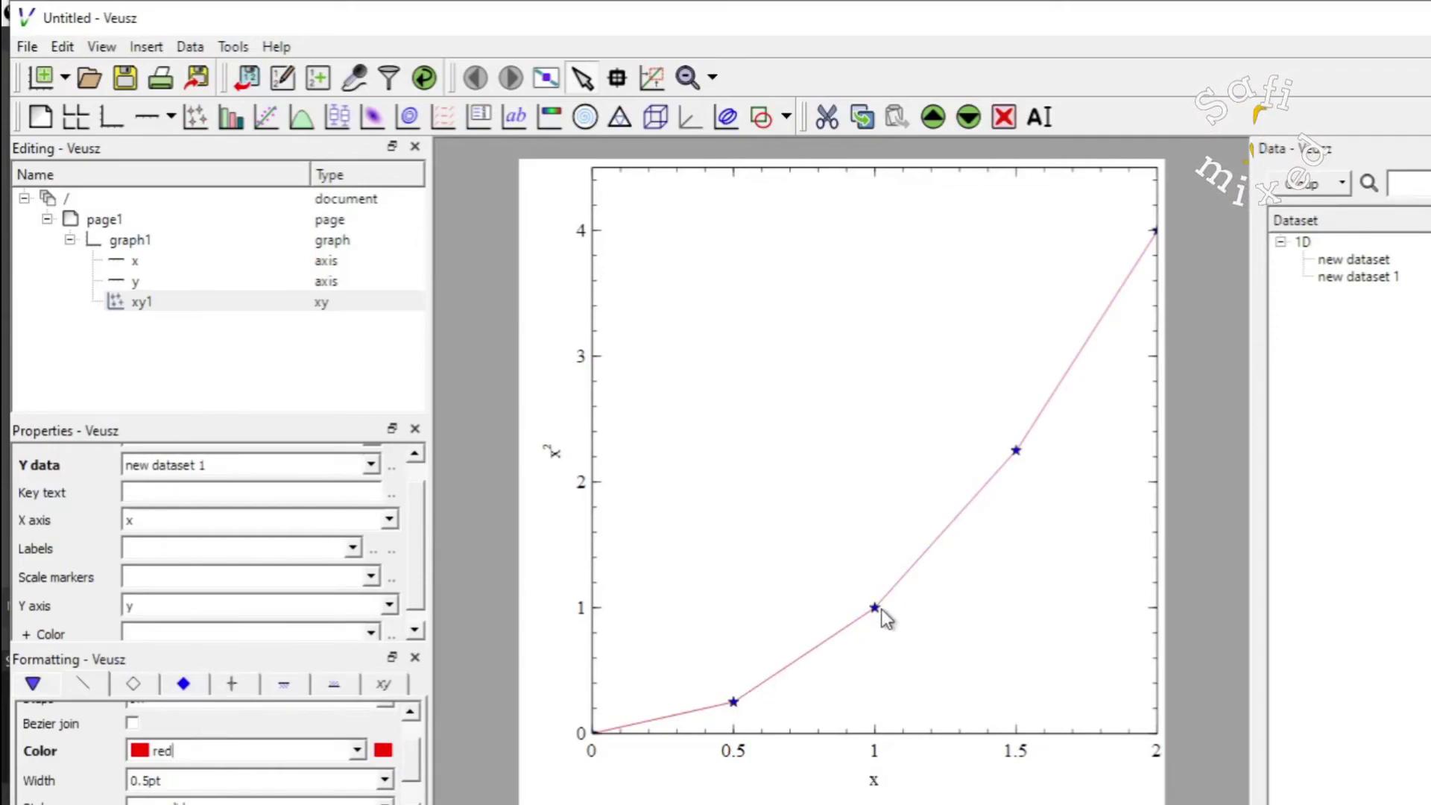
left_click(387, 780)
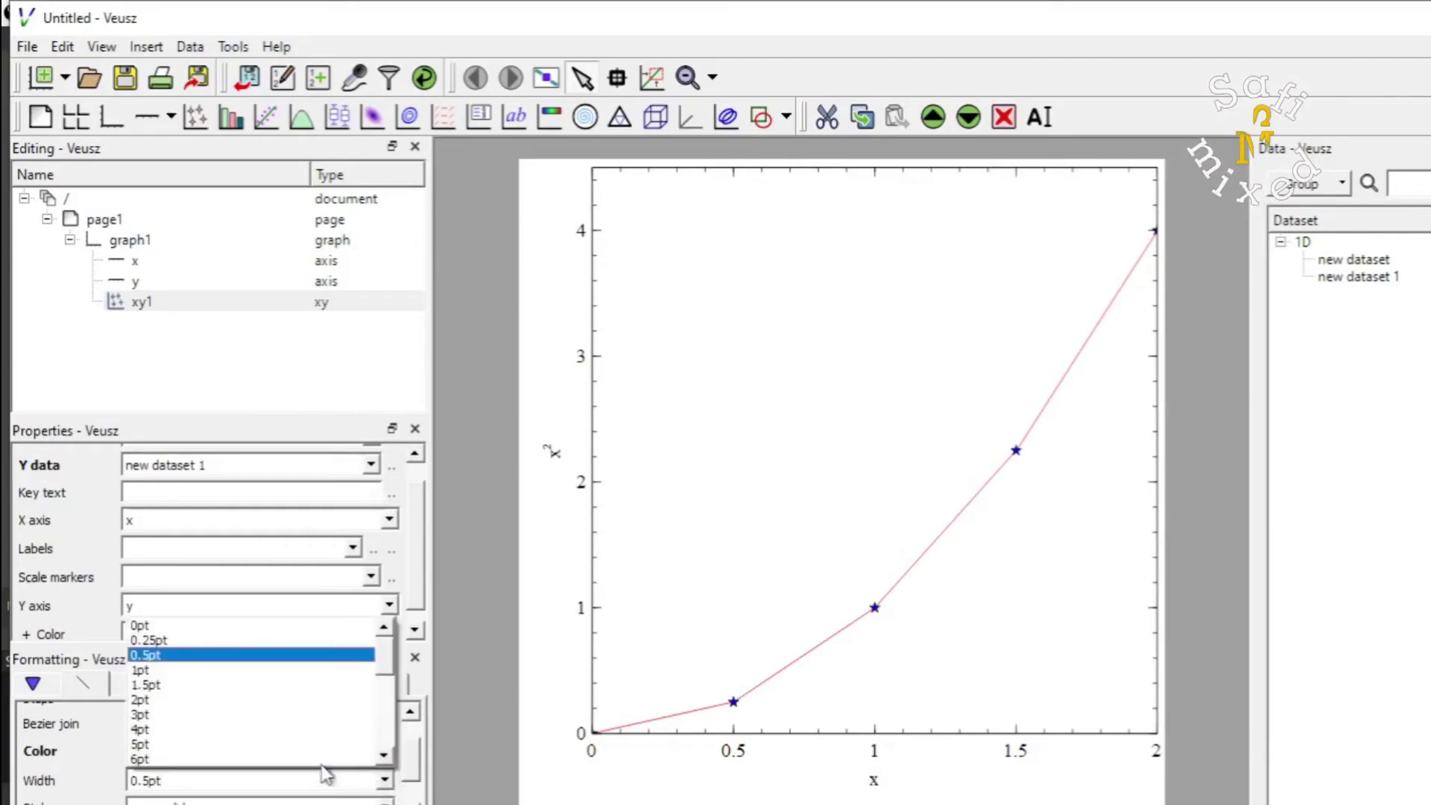
left_click(190, 699)
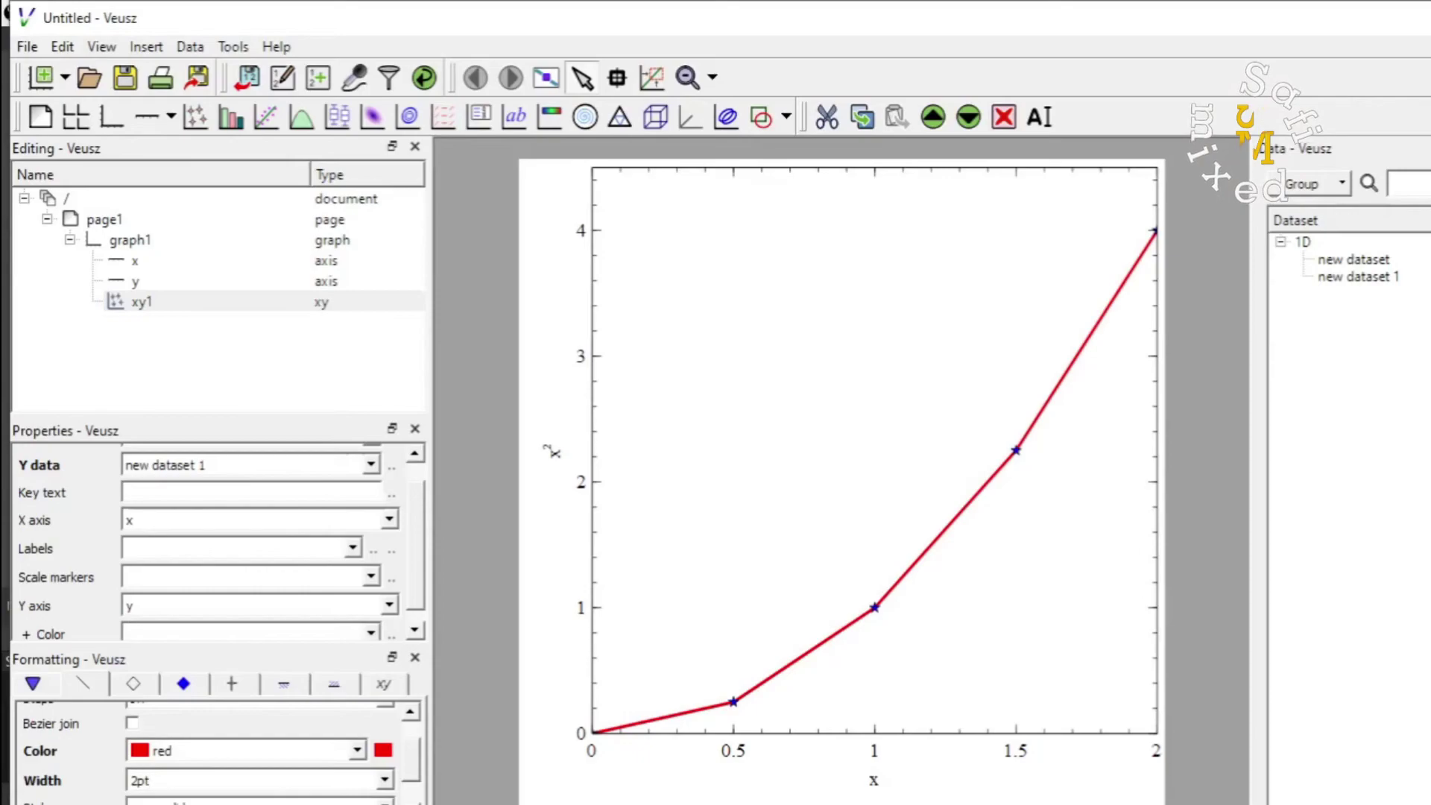
left_click(167, 801)
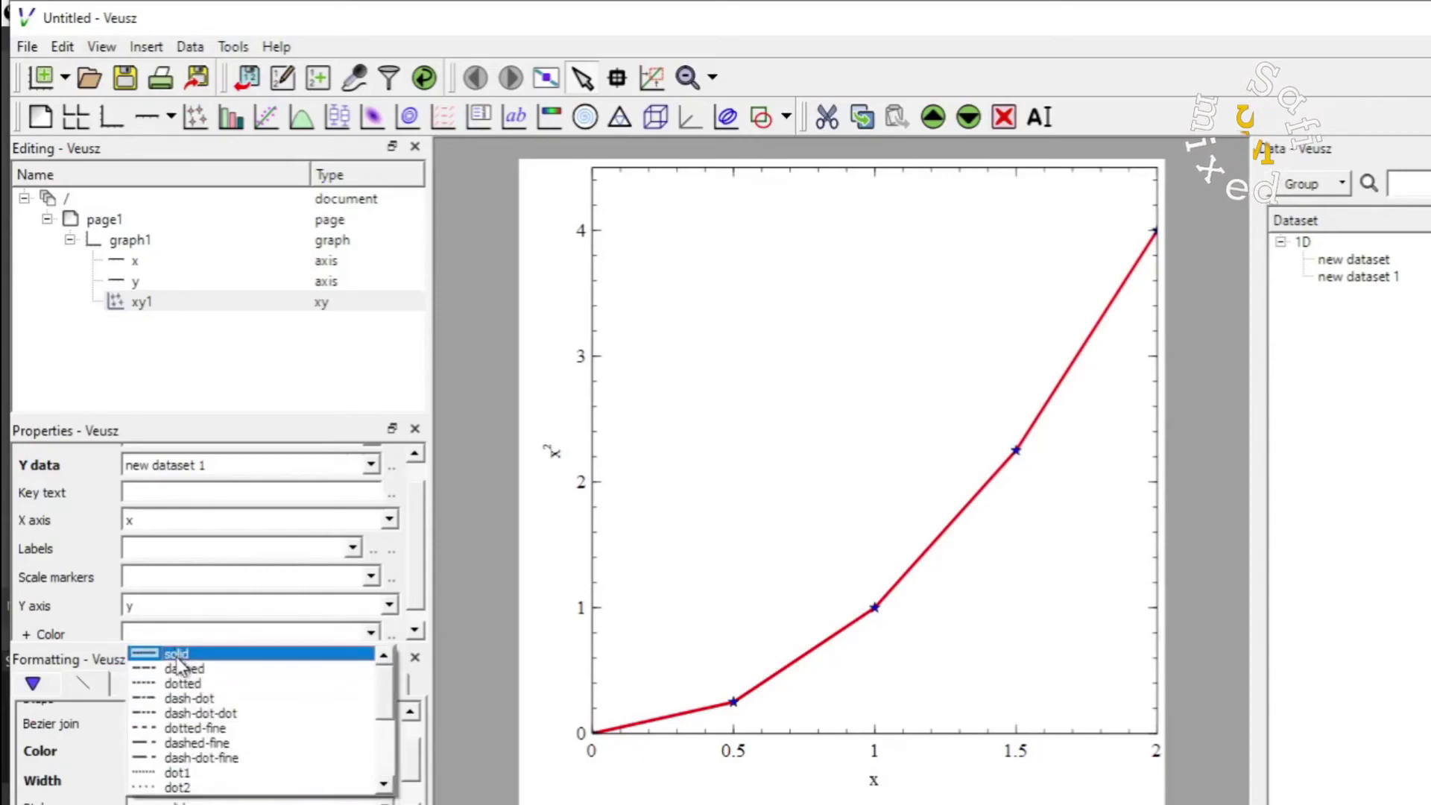
left_click(184, 683)
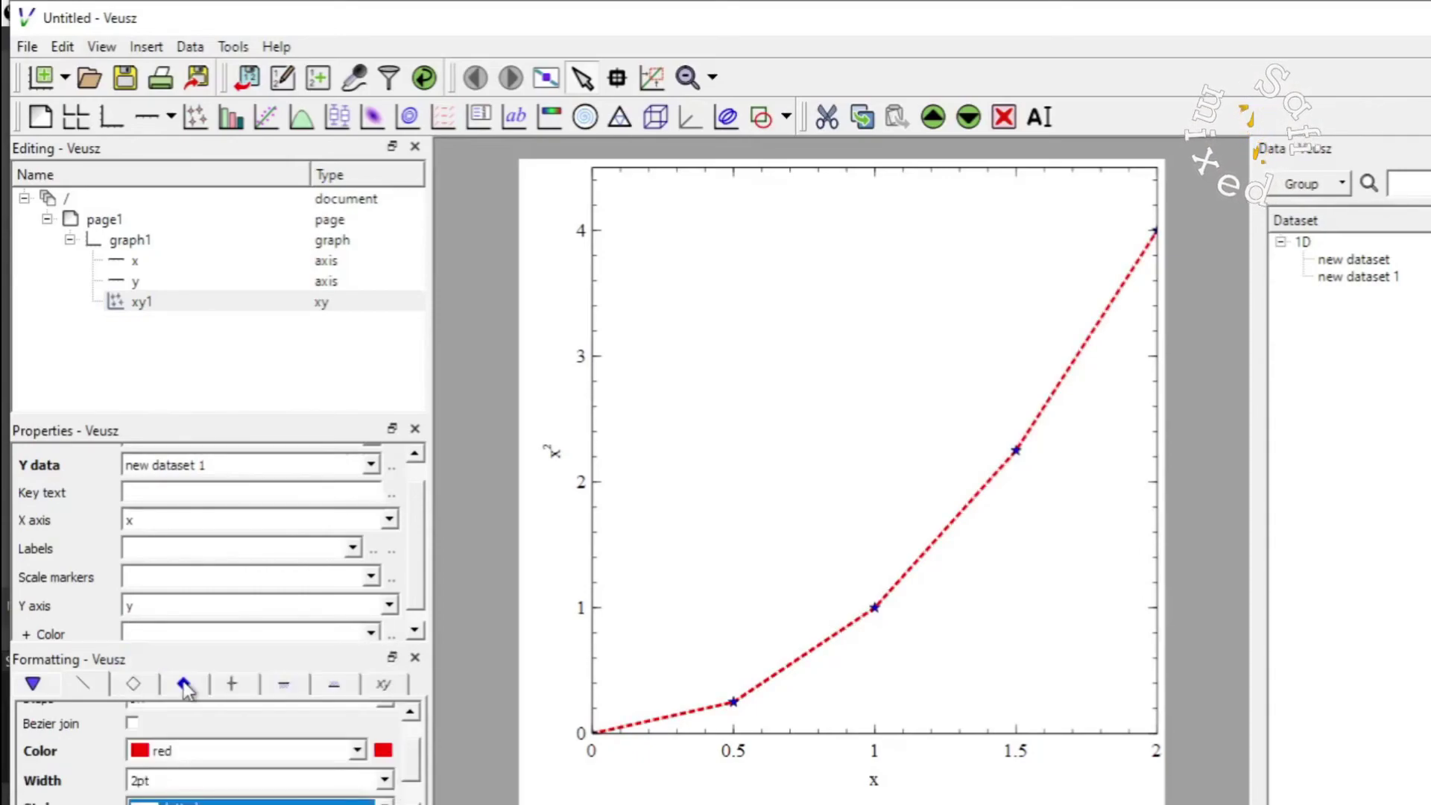
left_click(577, 405)
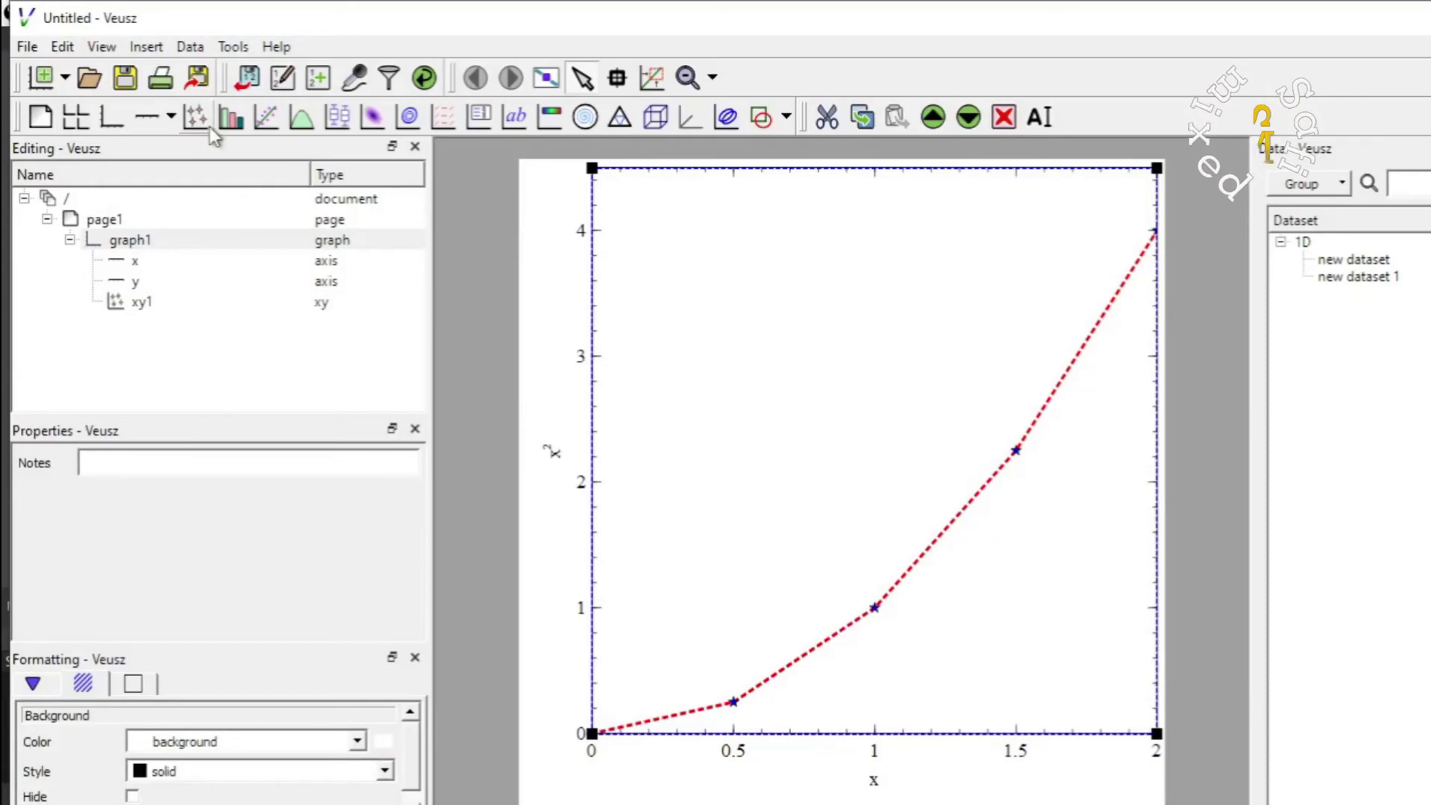
Export the graph as export.pdf in PDF format
left_click(20, 55)
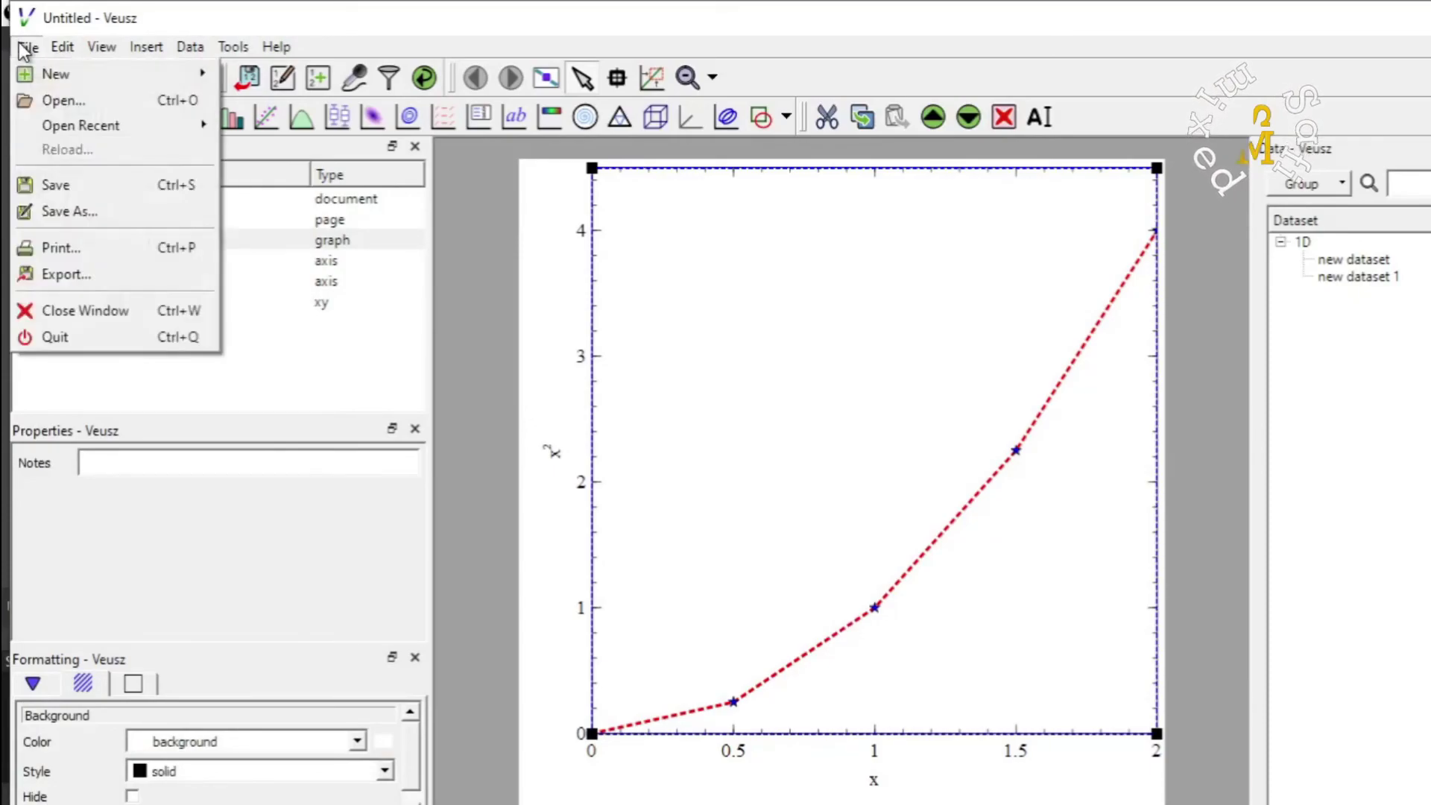
left_click(54, 273)
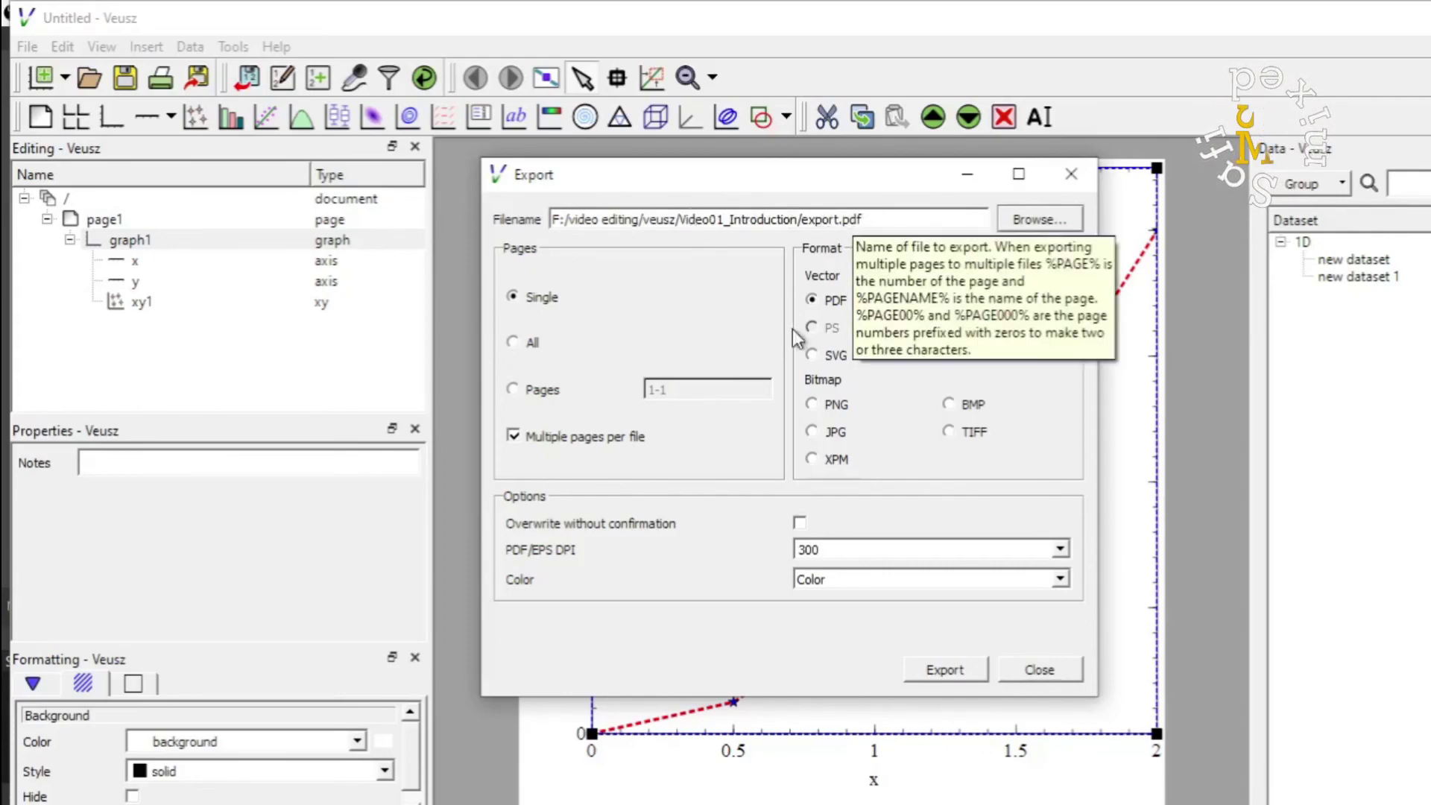
left_click(953, 677)
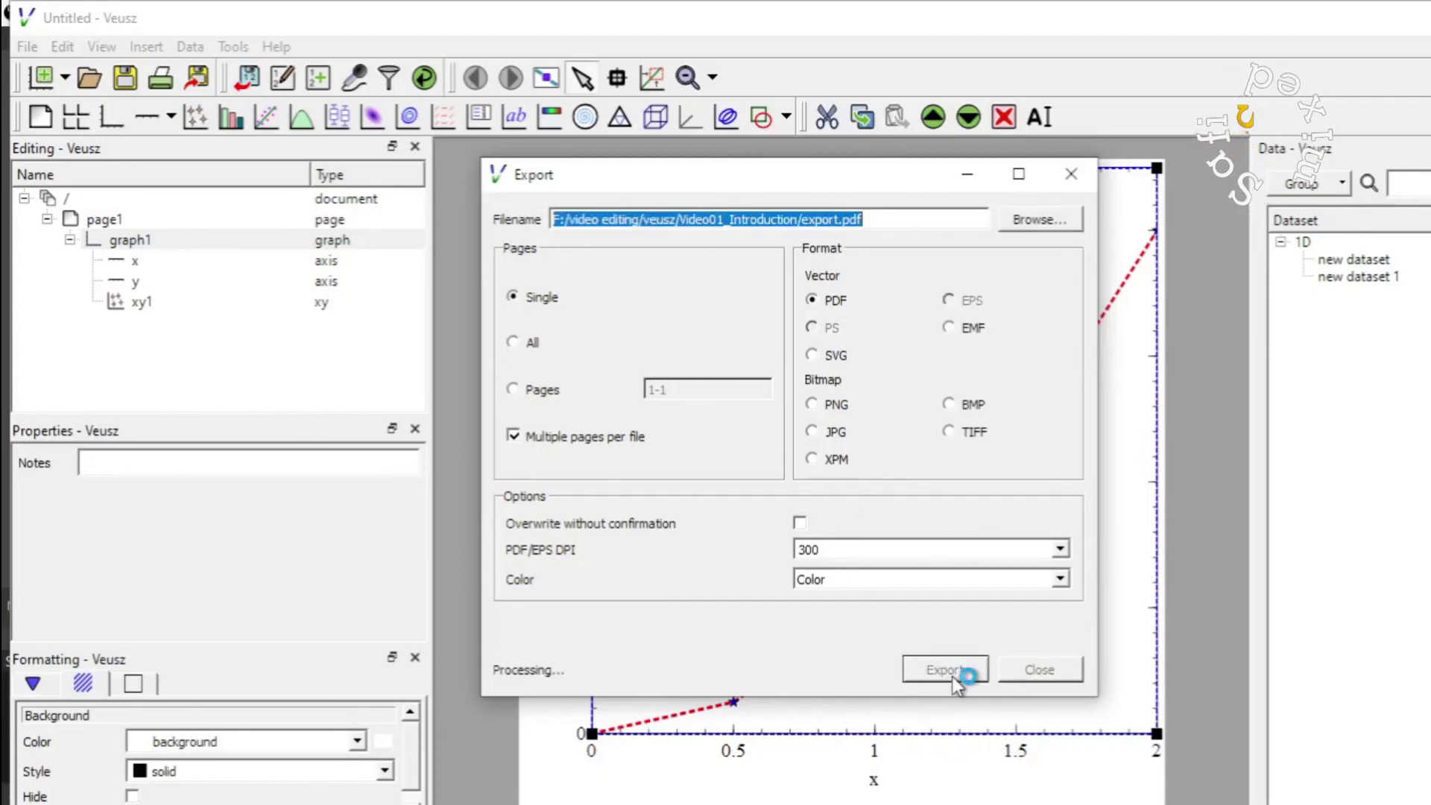